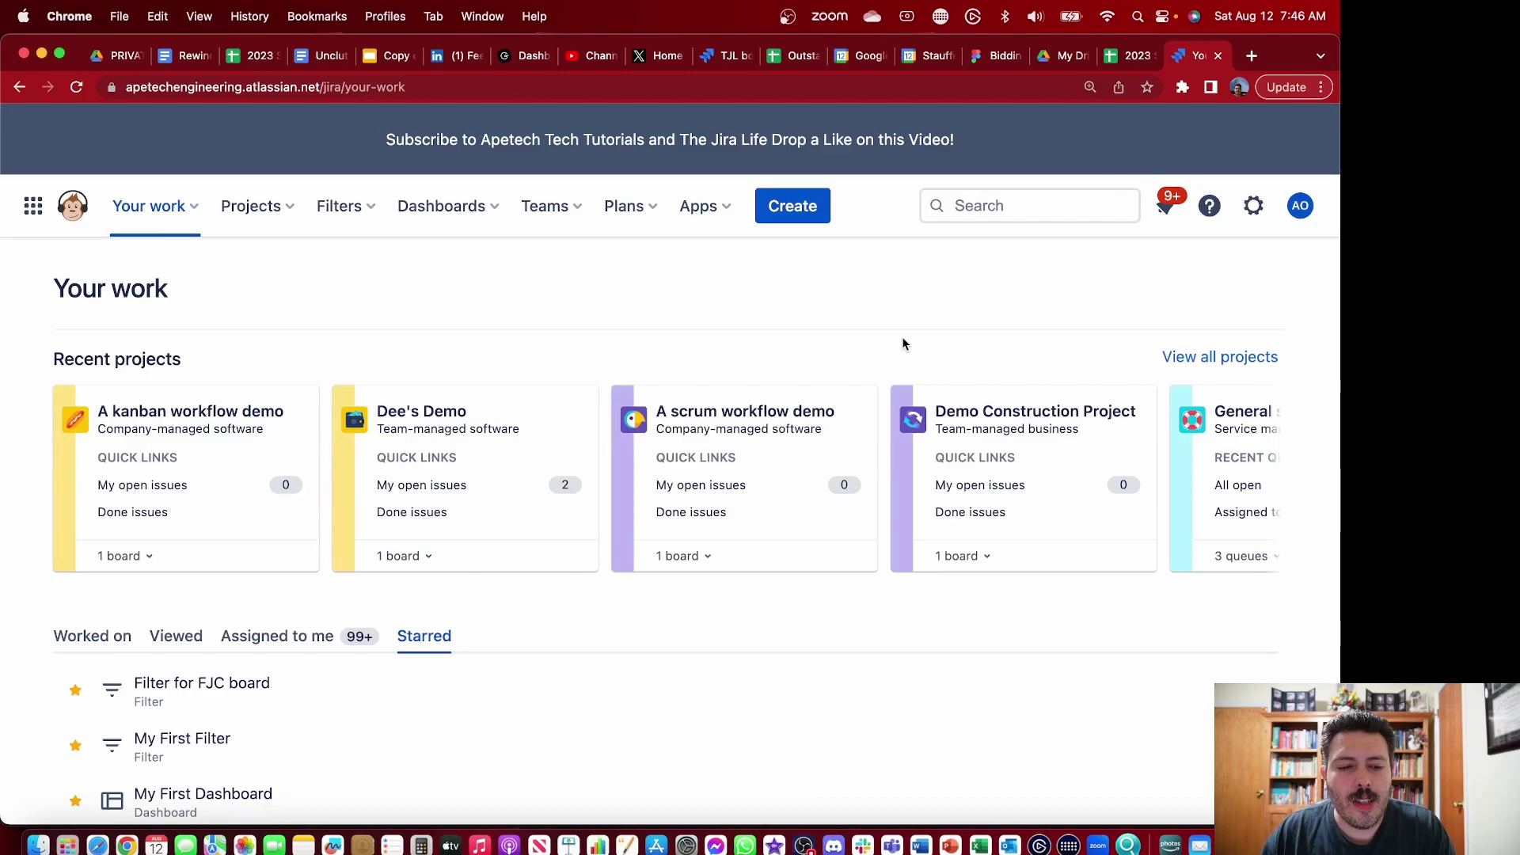
Step: Open story 11 from the A kanban workflow demo board and scroll through its details
click(245, 429)
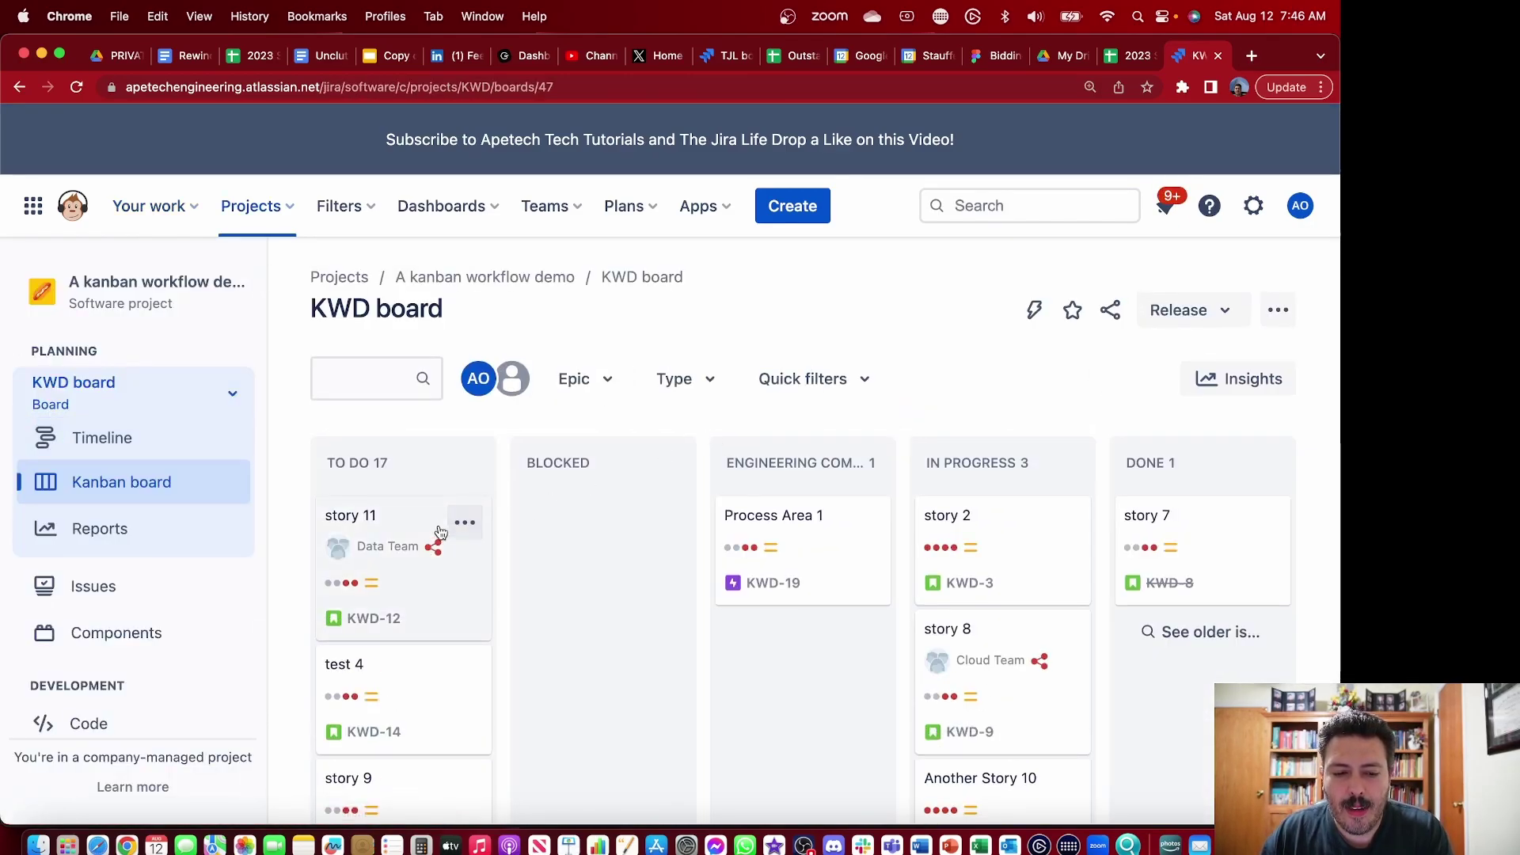
click(407, 520)
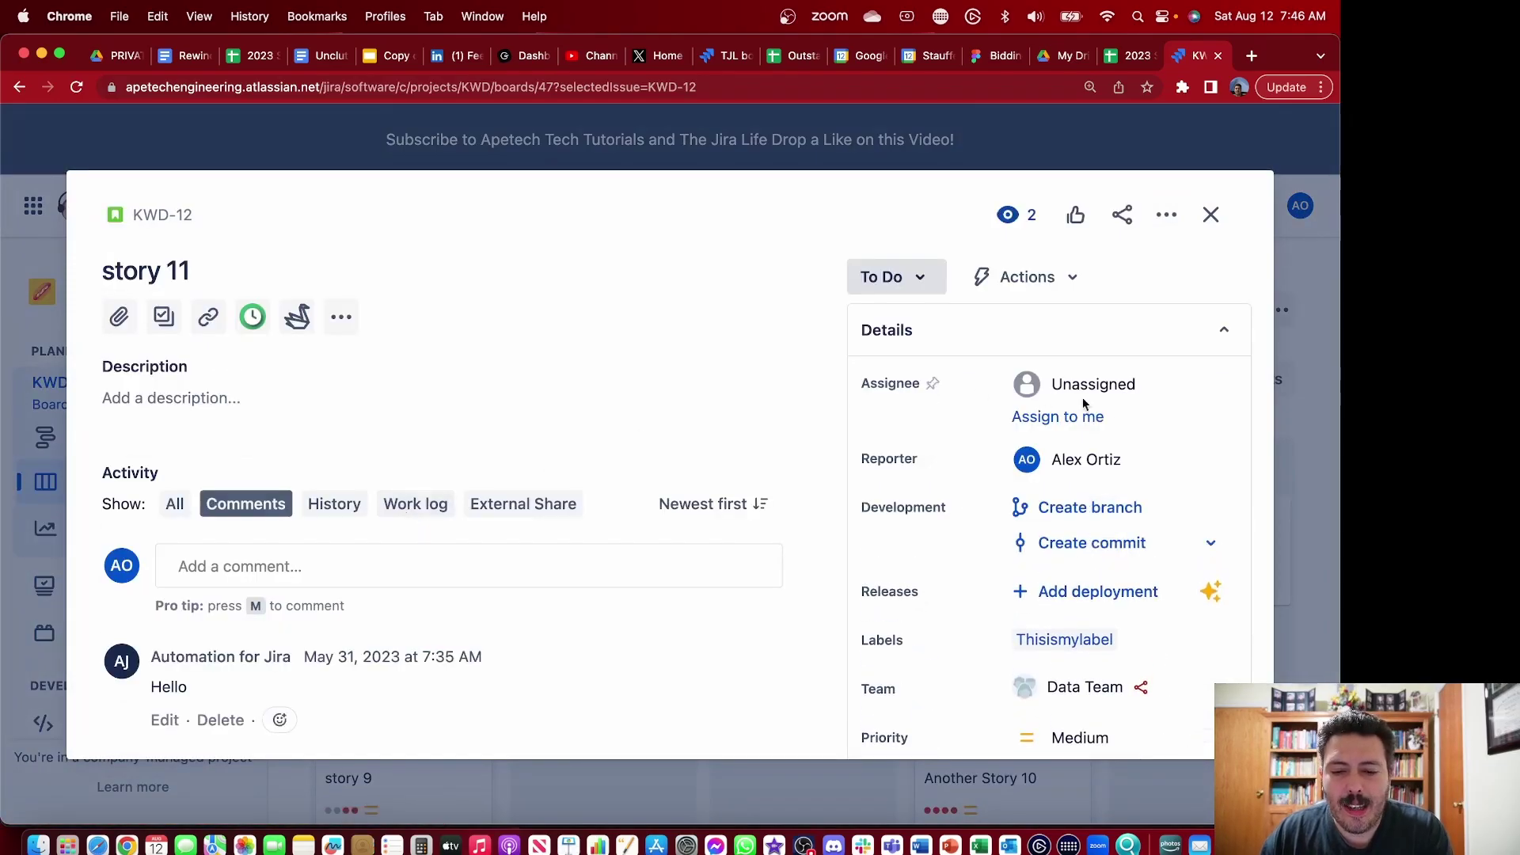
scroll(1098, 402, down, 2)
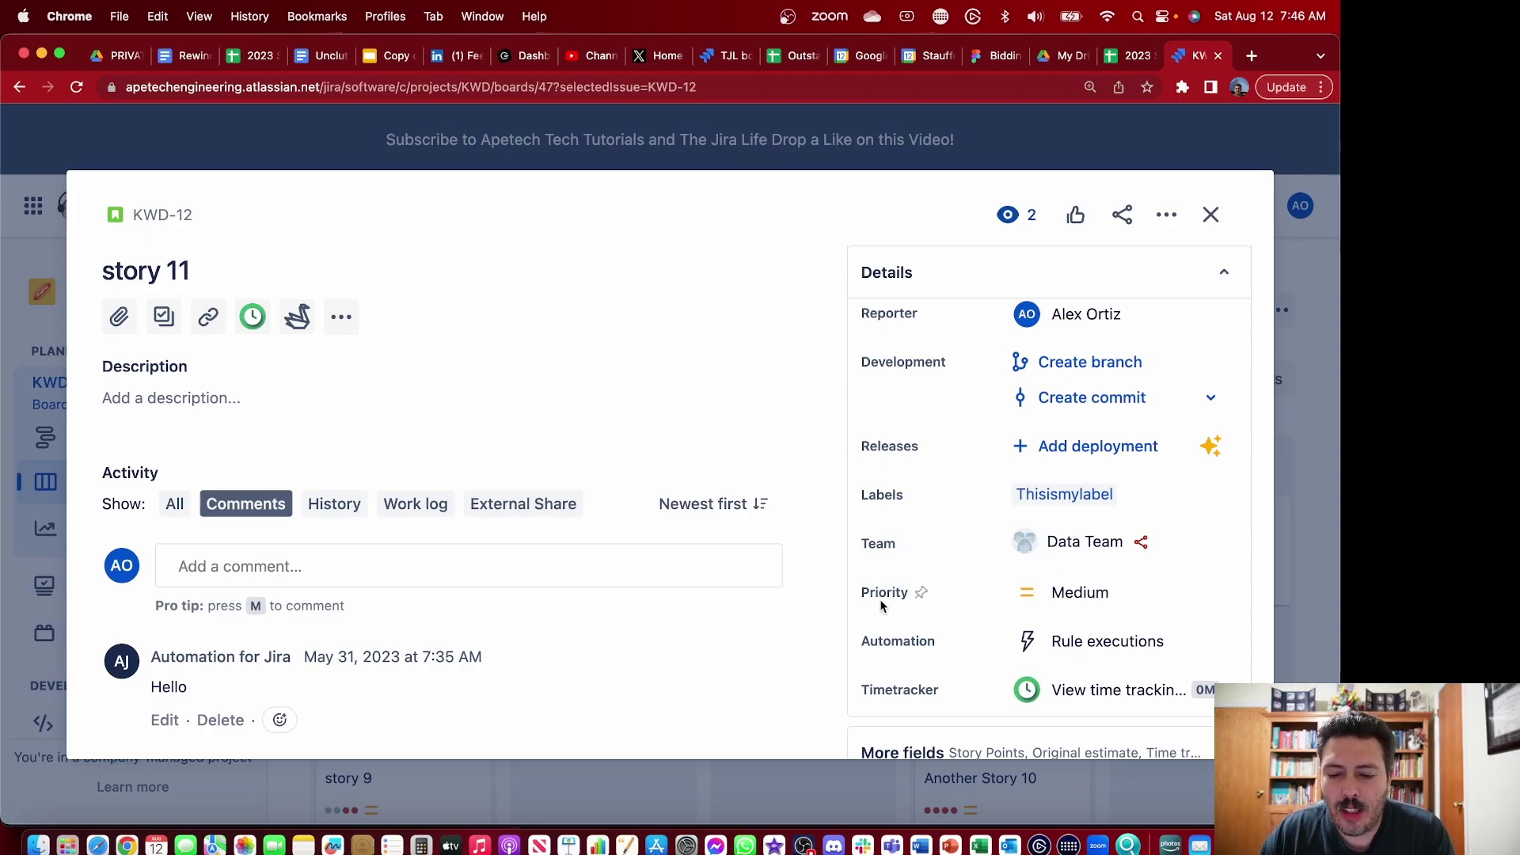
scroll(881, 606, down, 4)
scroll(882, 606, up, 6)
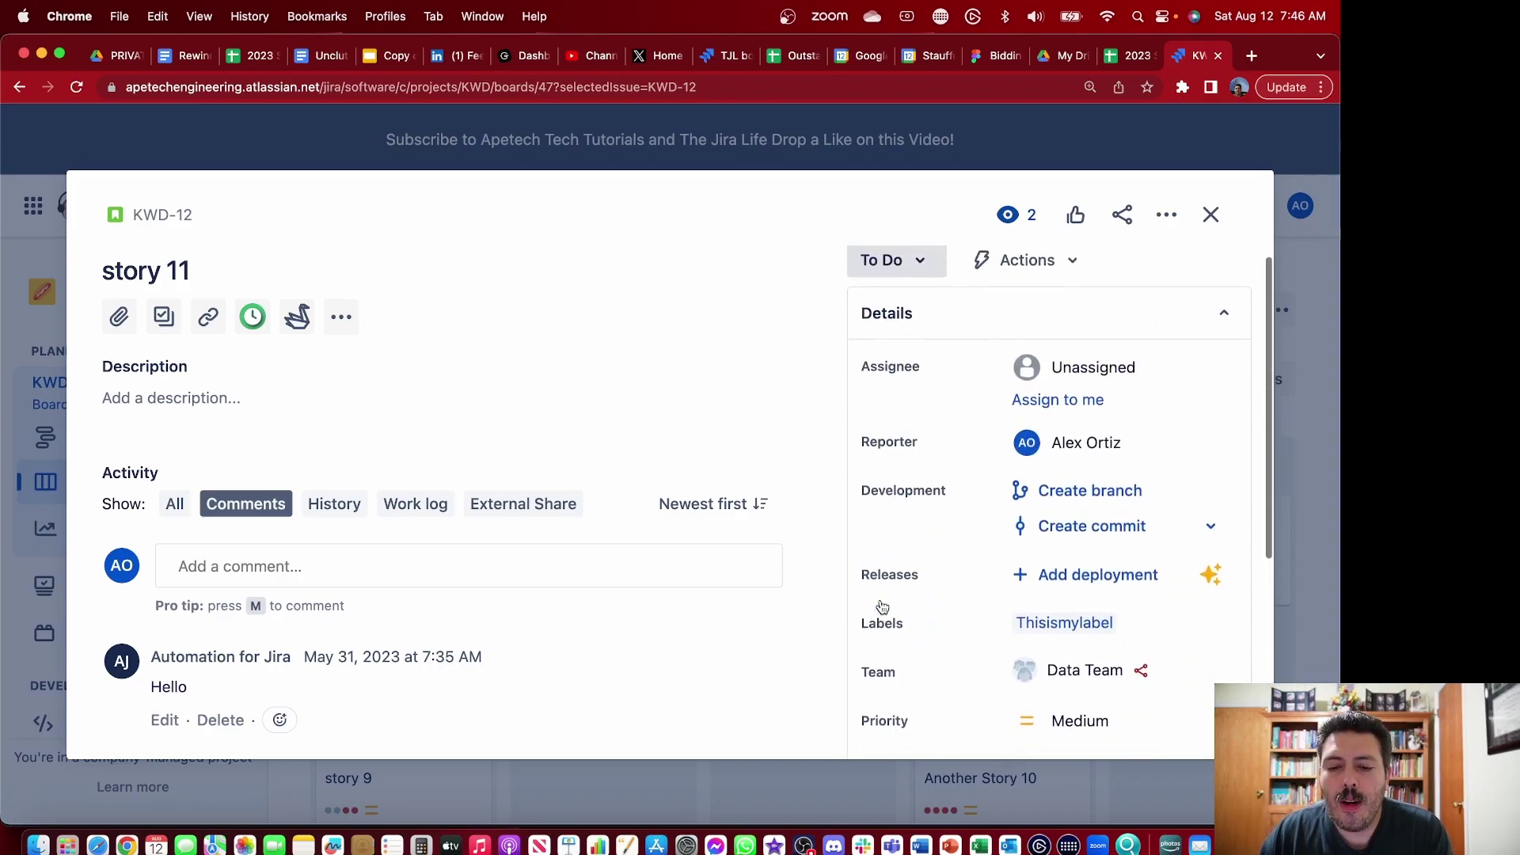
scroll(883, 607, up, 1)
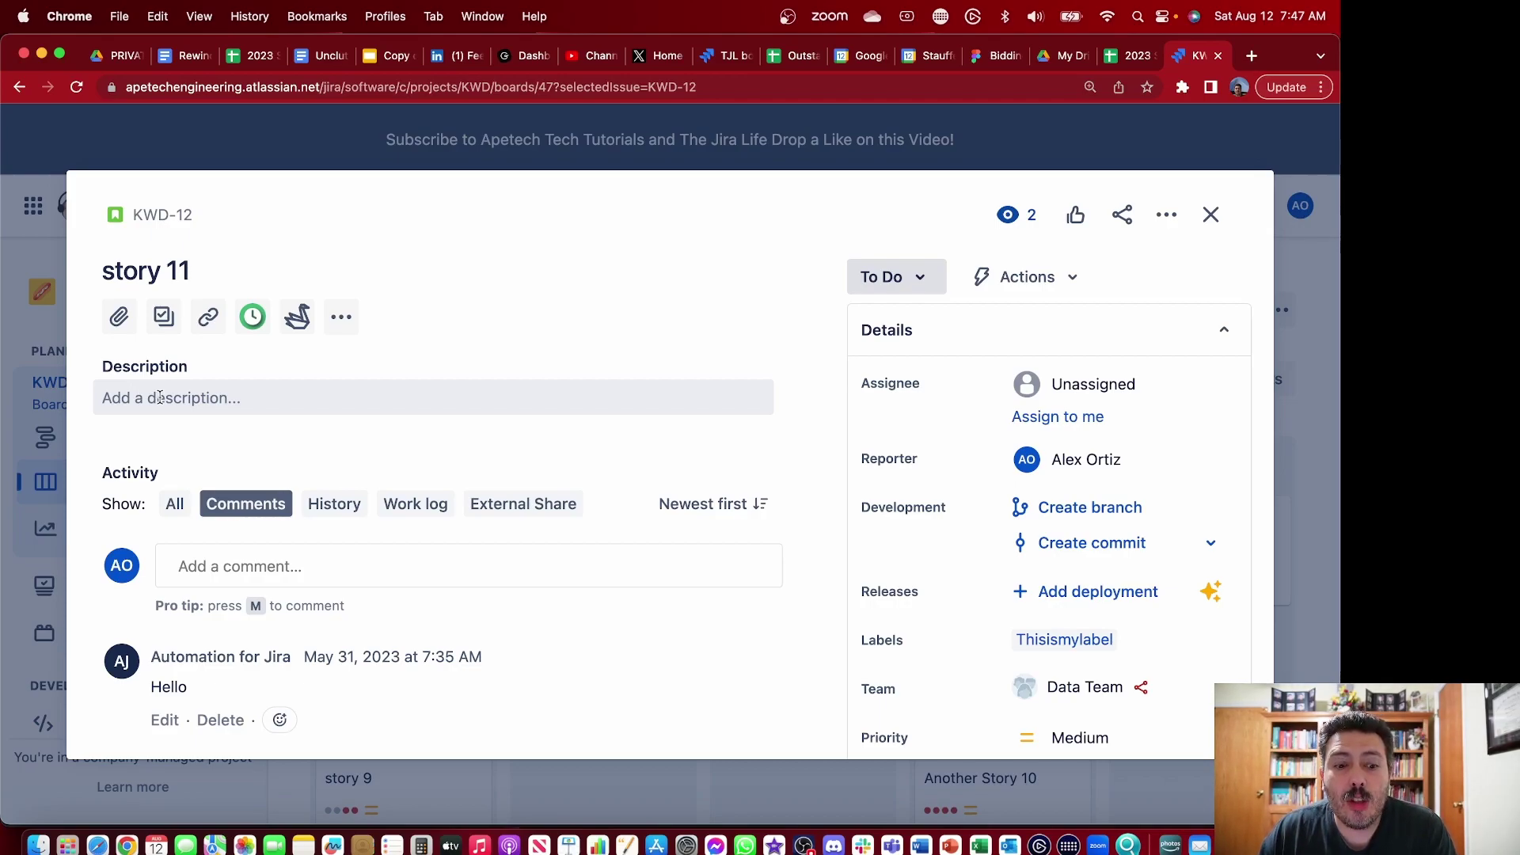
Step: Close story 11 and go to the Custom fields page in Jira's Issues administration
click(1211, 214)
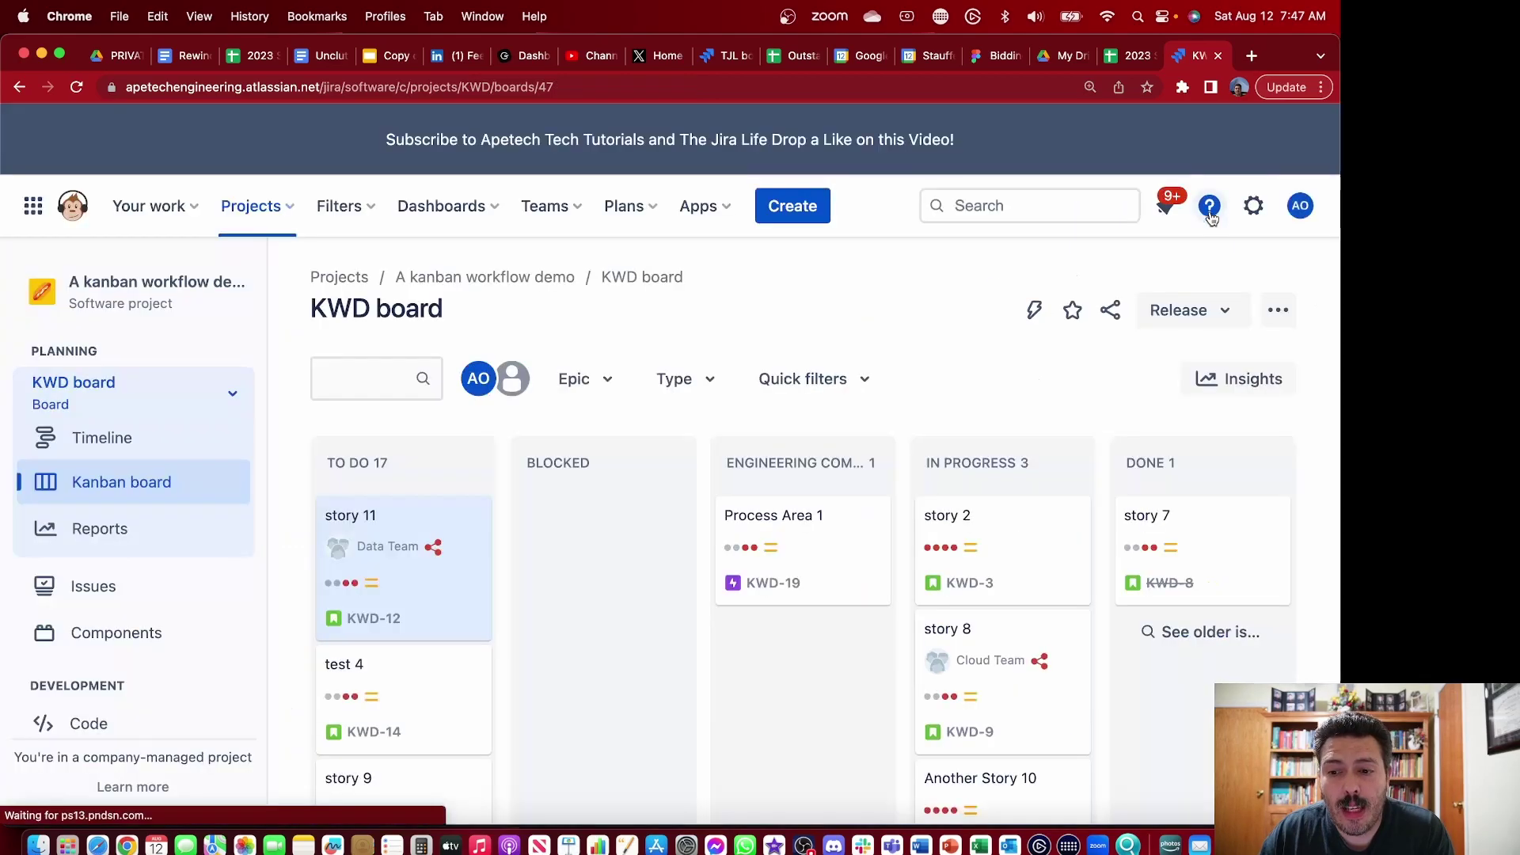
click(1252, 208)
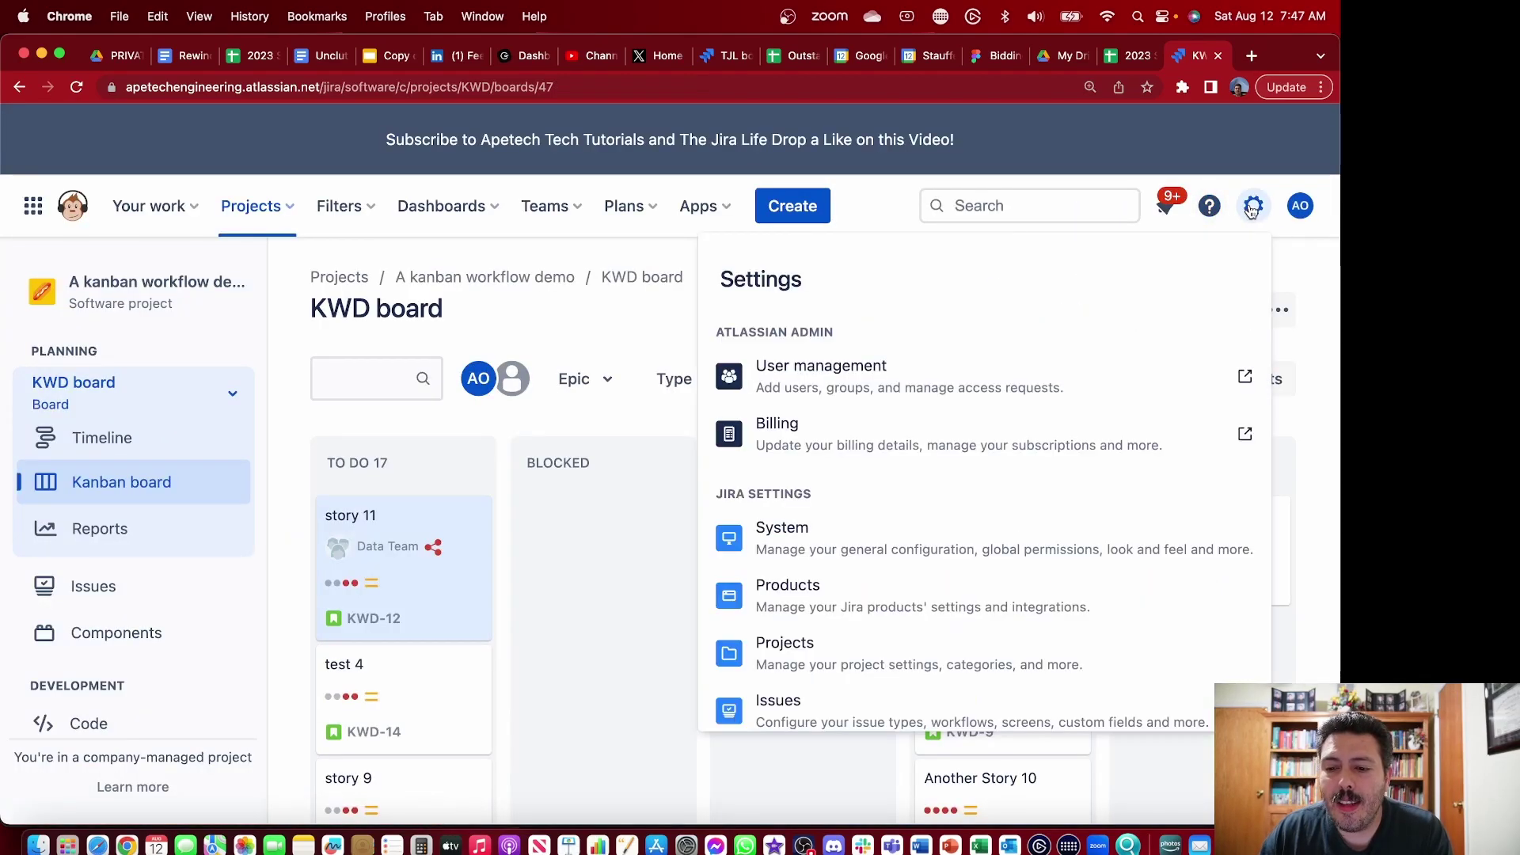
scroll(835, 649, down, 1)
click(820, 657)
scroll(74, 681, down, 5)
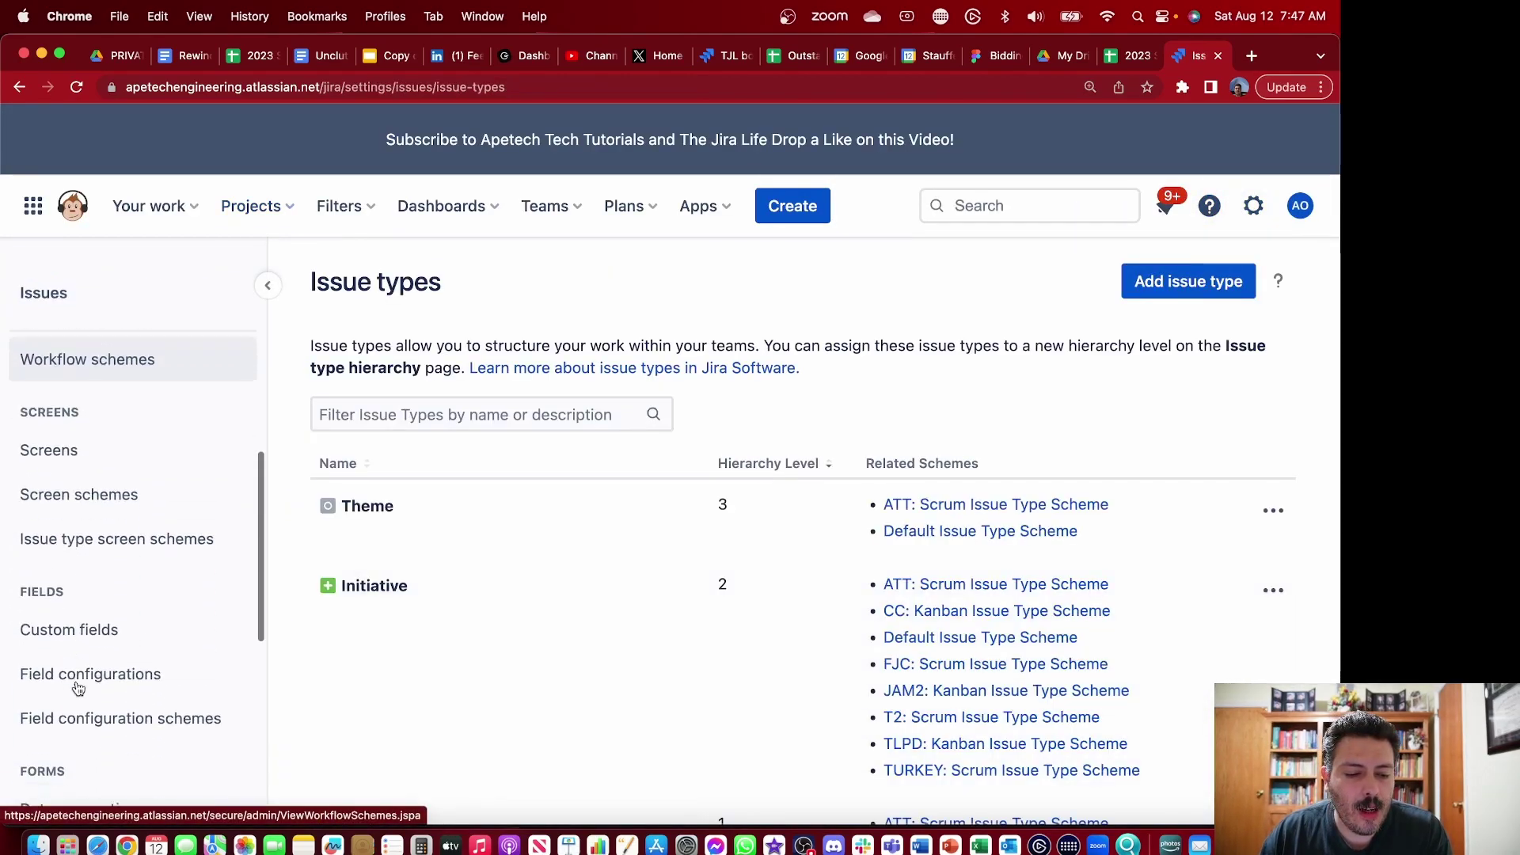
click(84, 505)
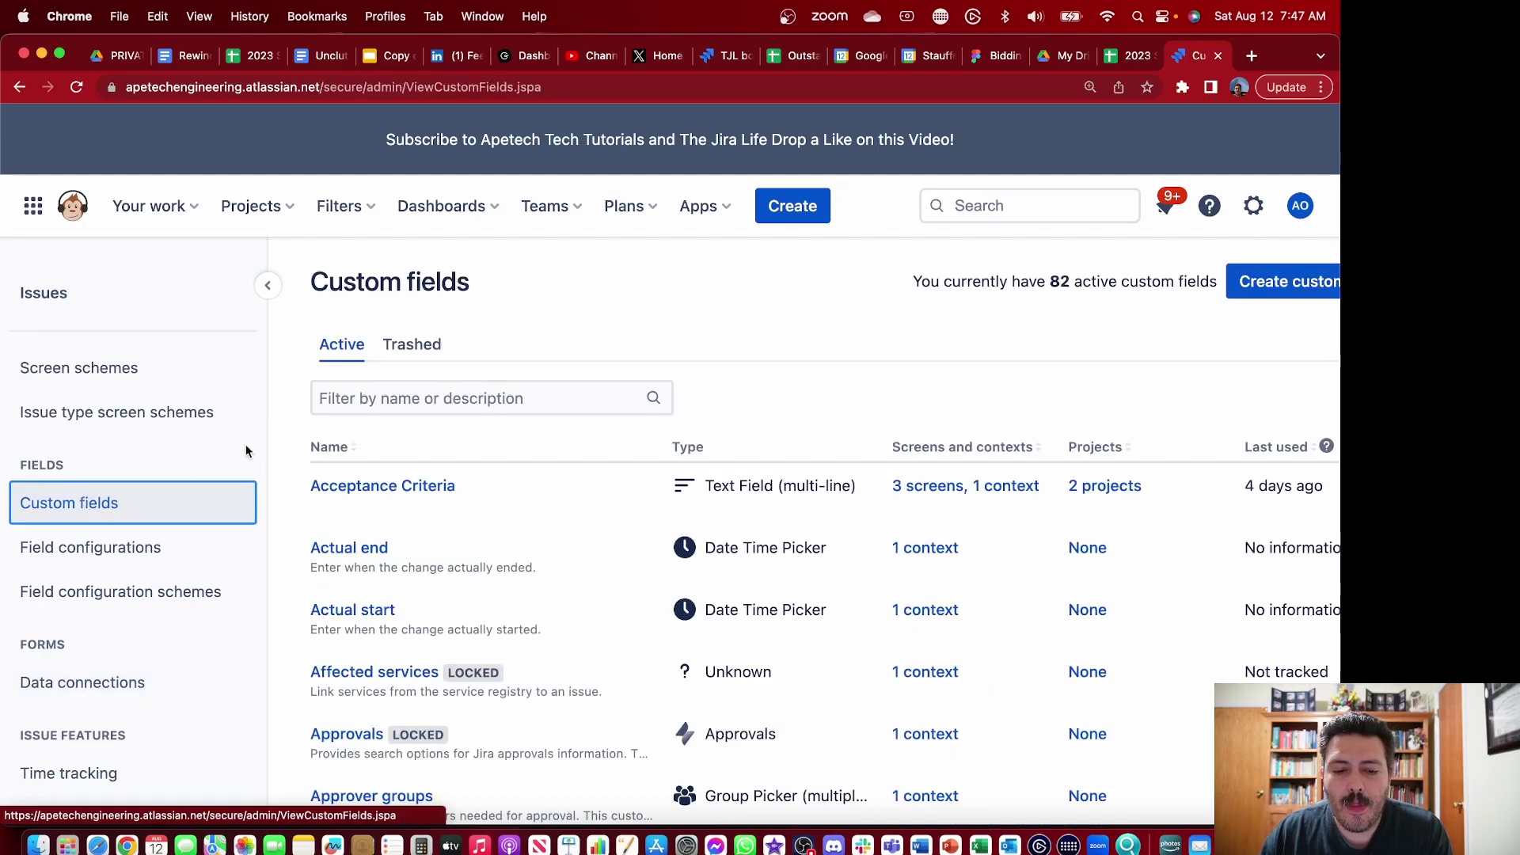
Step: Edit the Acceptance Criteria field details to add the description 'This is my description'
click(533, 397)
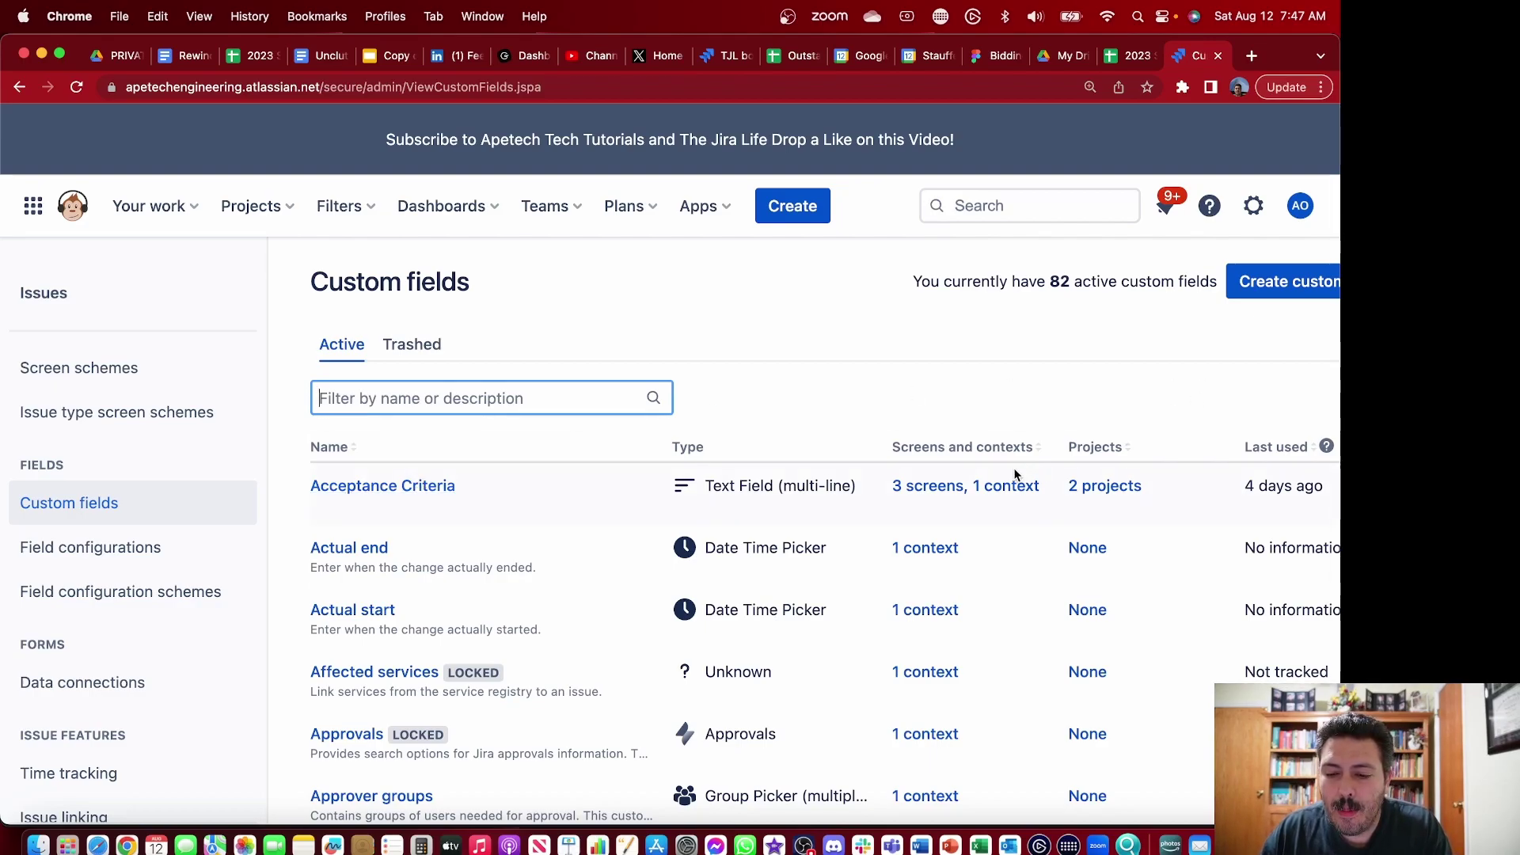
key(super+minus)
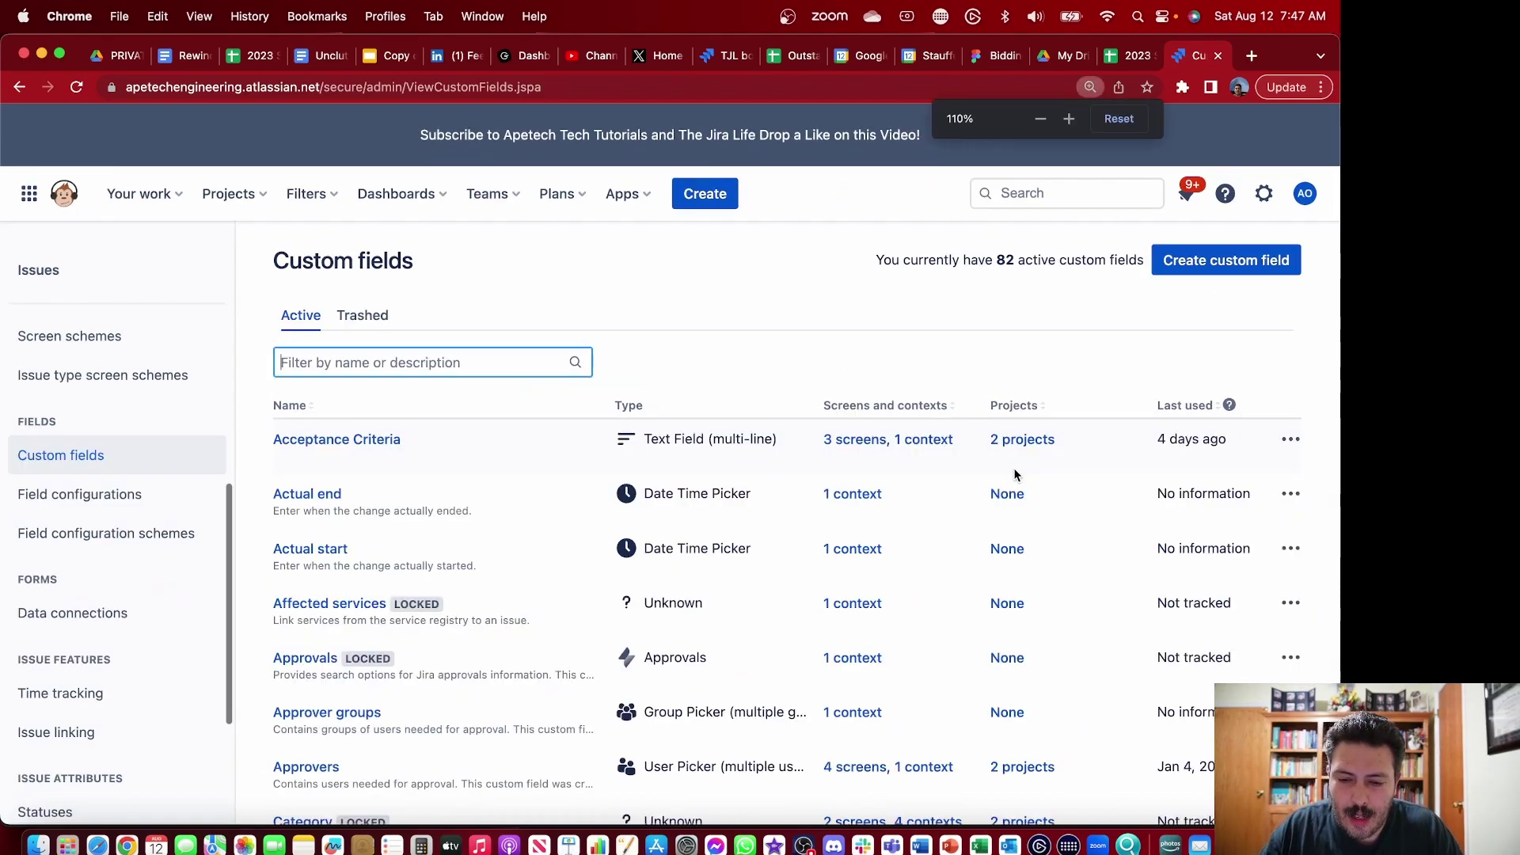
click(1290, 440)
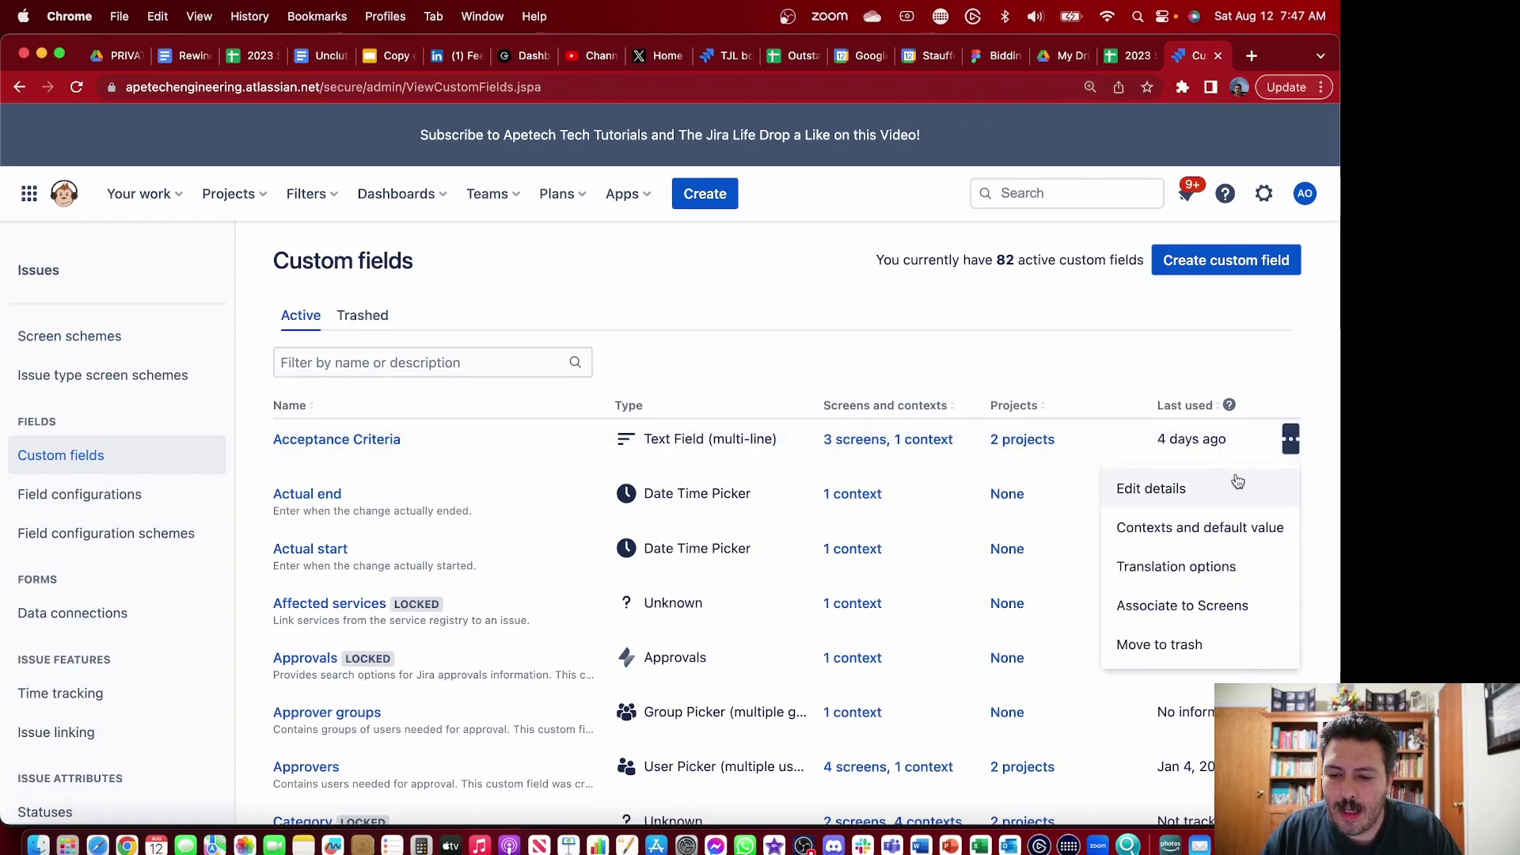
click(1204, 491)
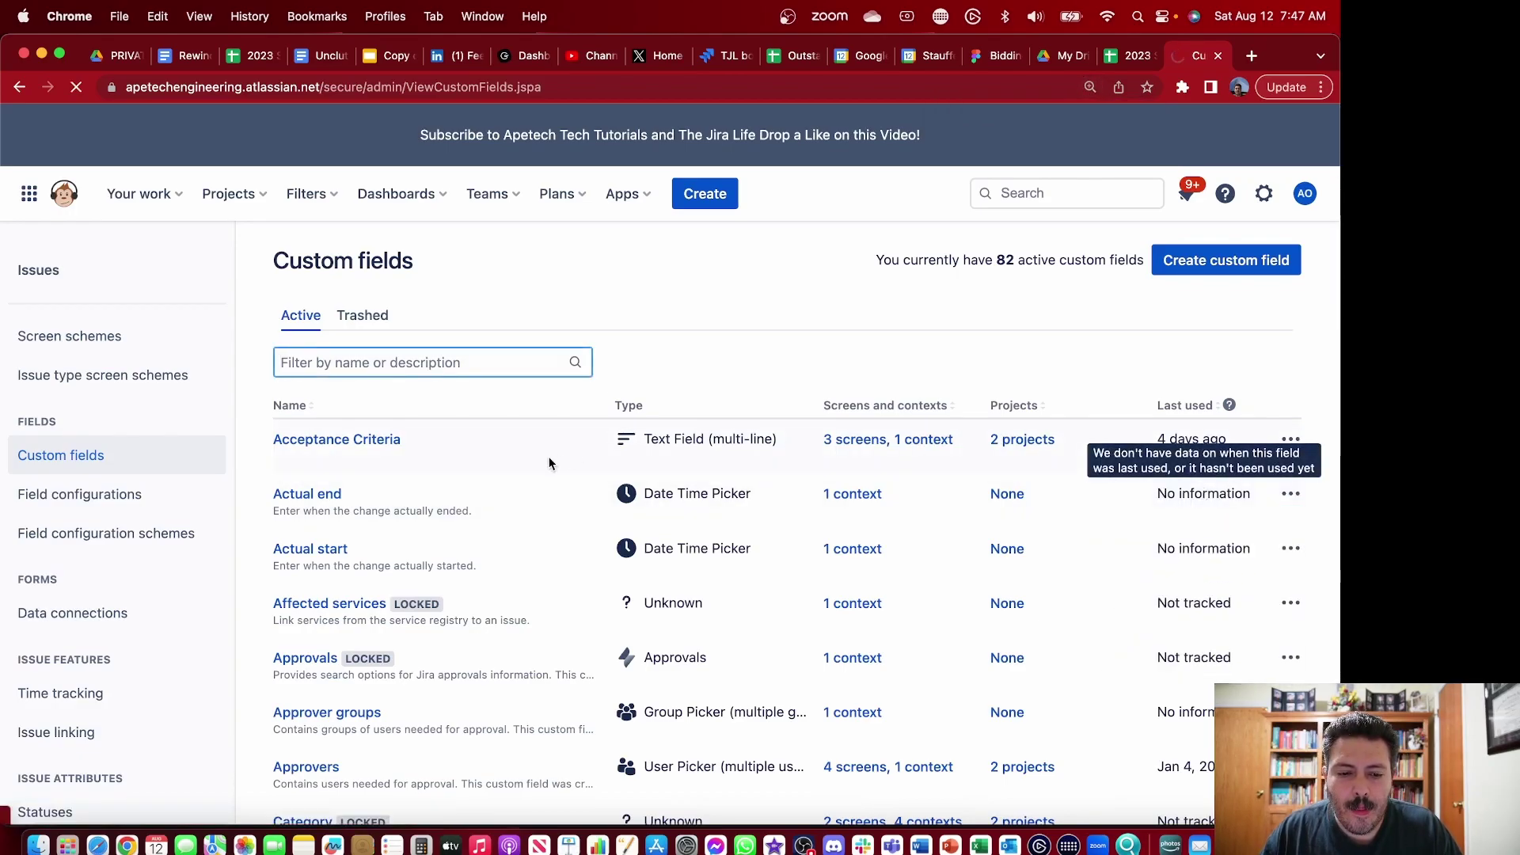
click(521, 525)
text(This is my description)
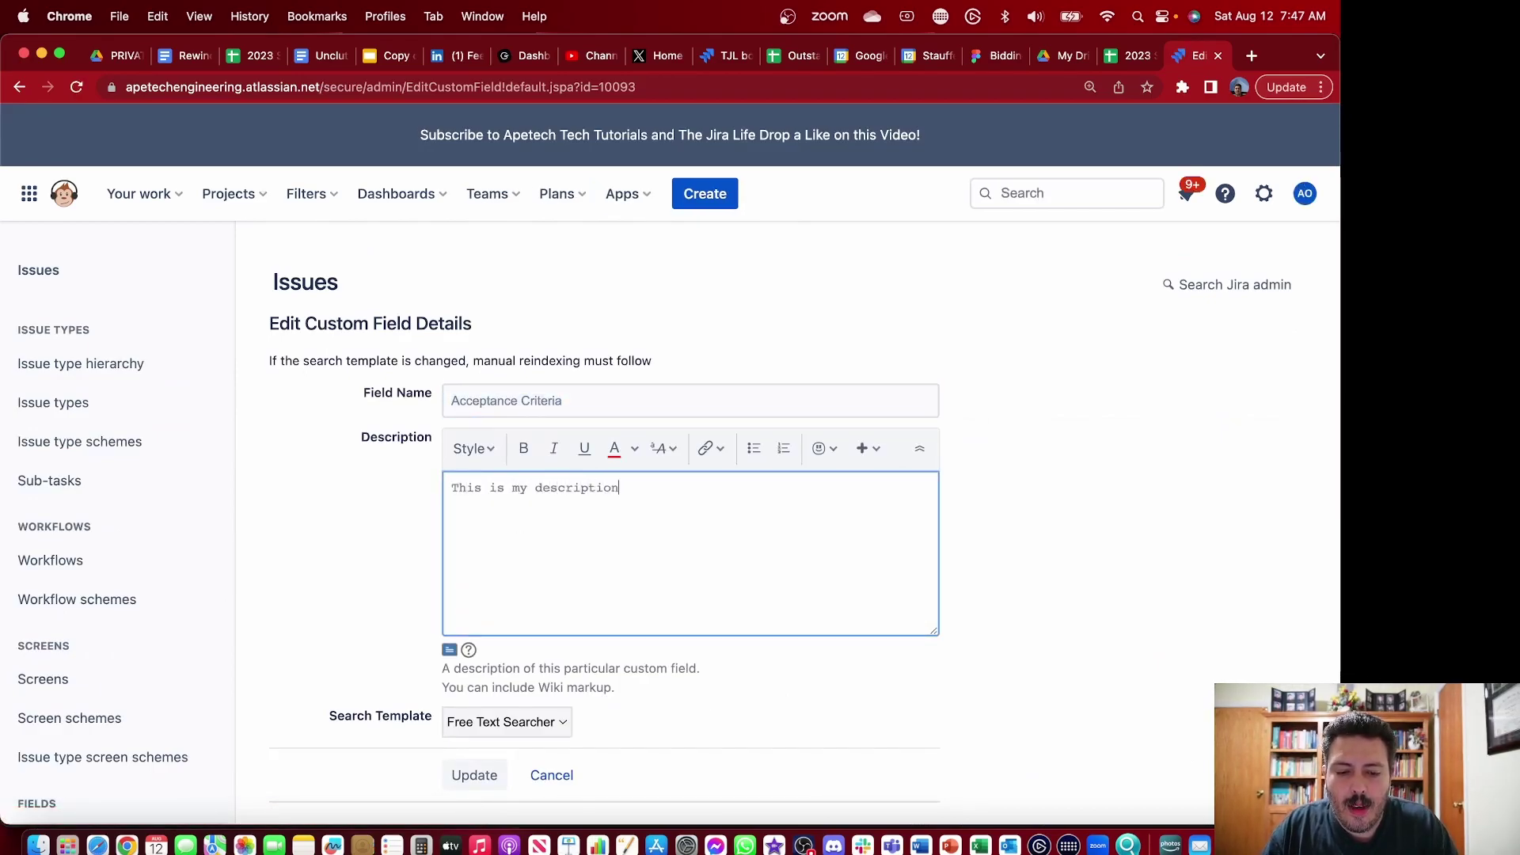
click(473, 774)
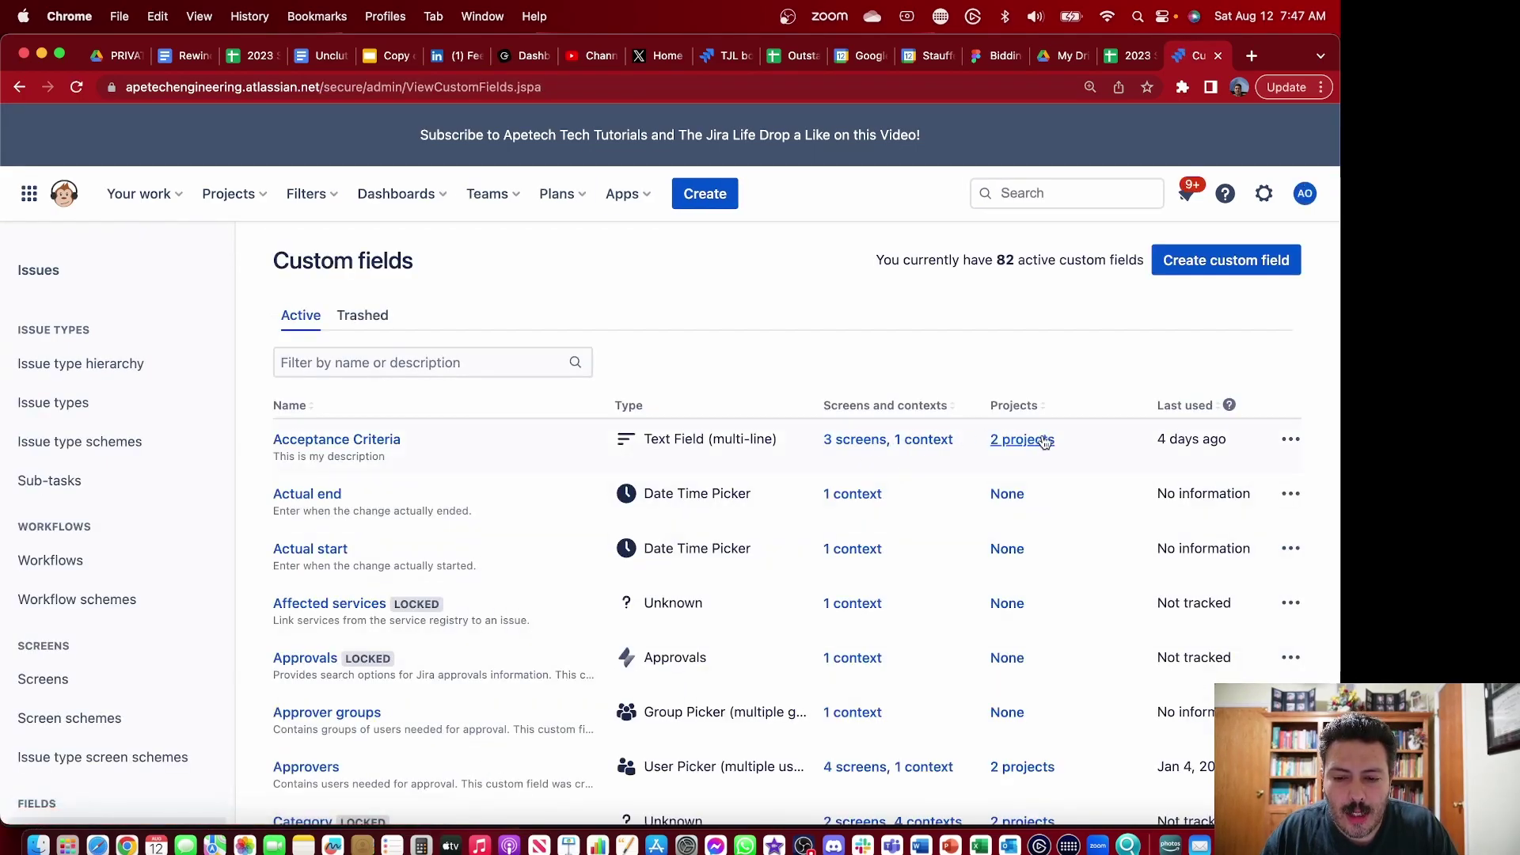
Step: Start a new issue in Custom Scholar Scrum Demo and highlight the description under Acceptance Criteria
click(1046, 443)
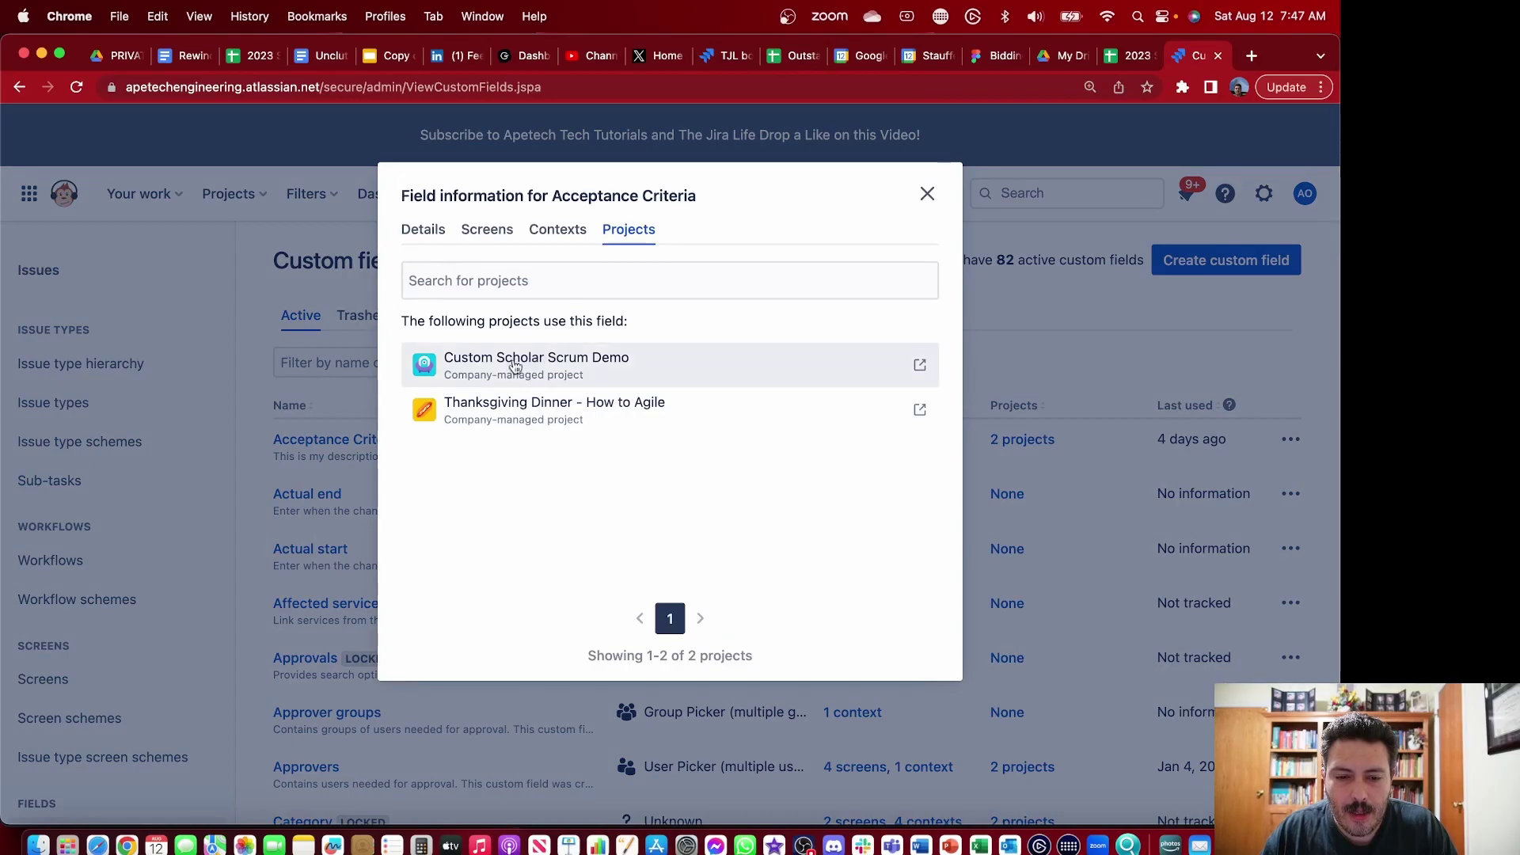
click(500, 368)
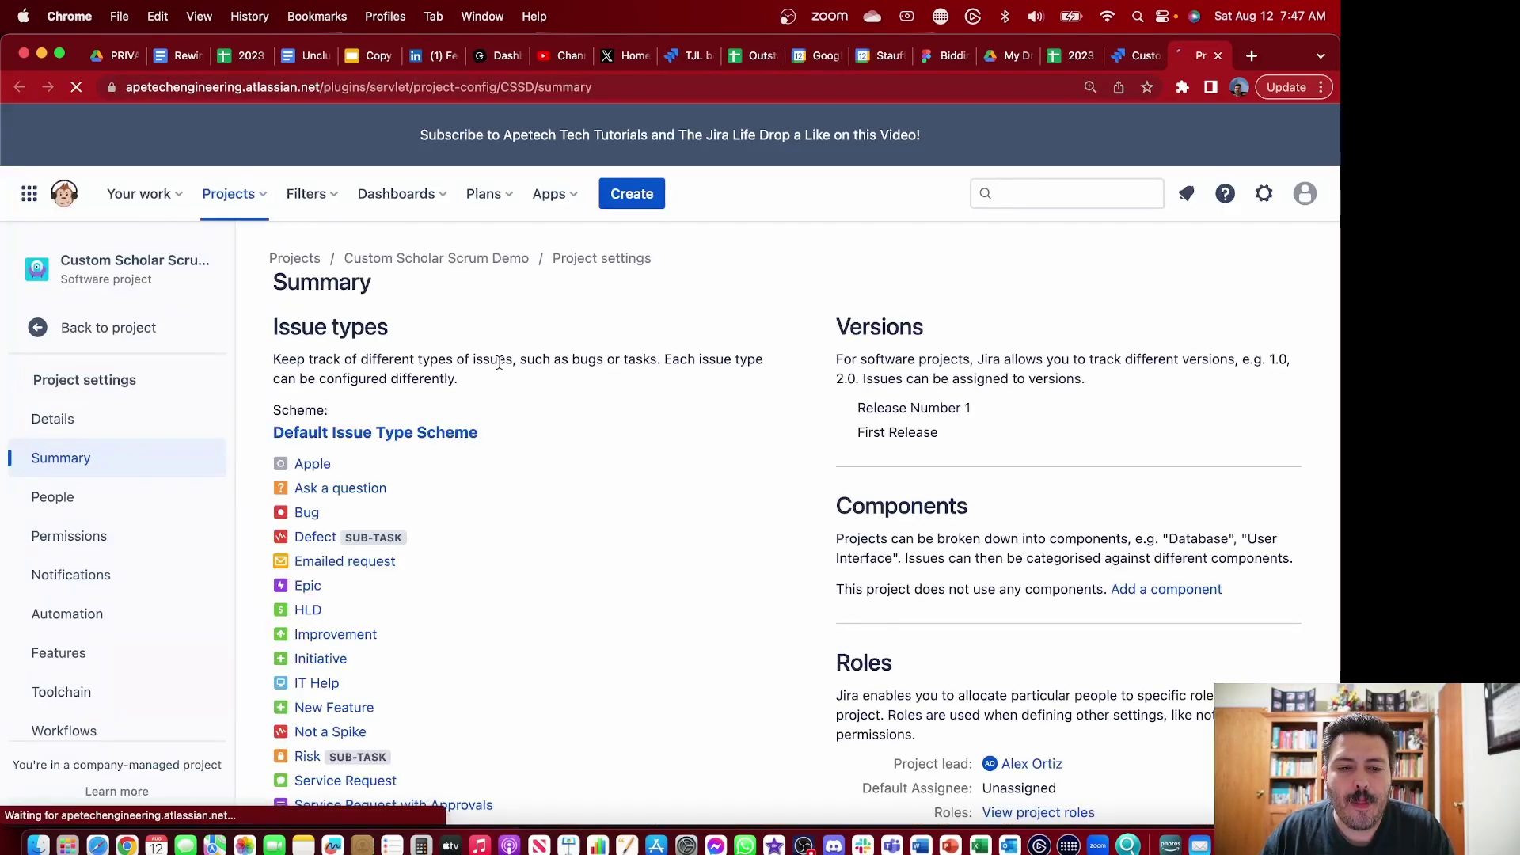
click(701, 196)
scroll(710, 380, down, 10)
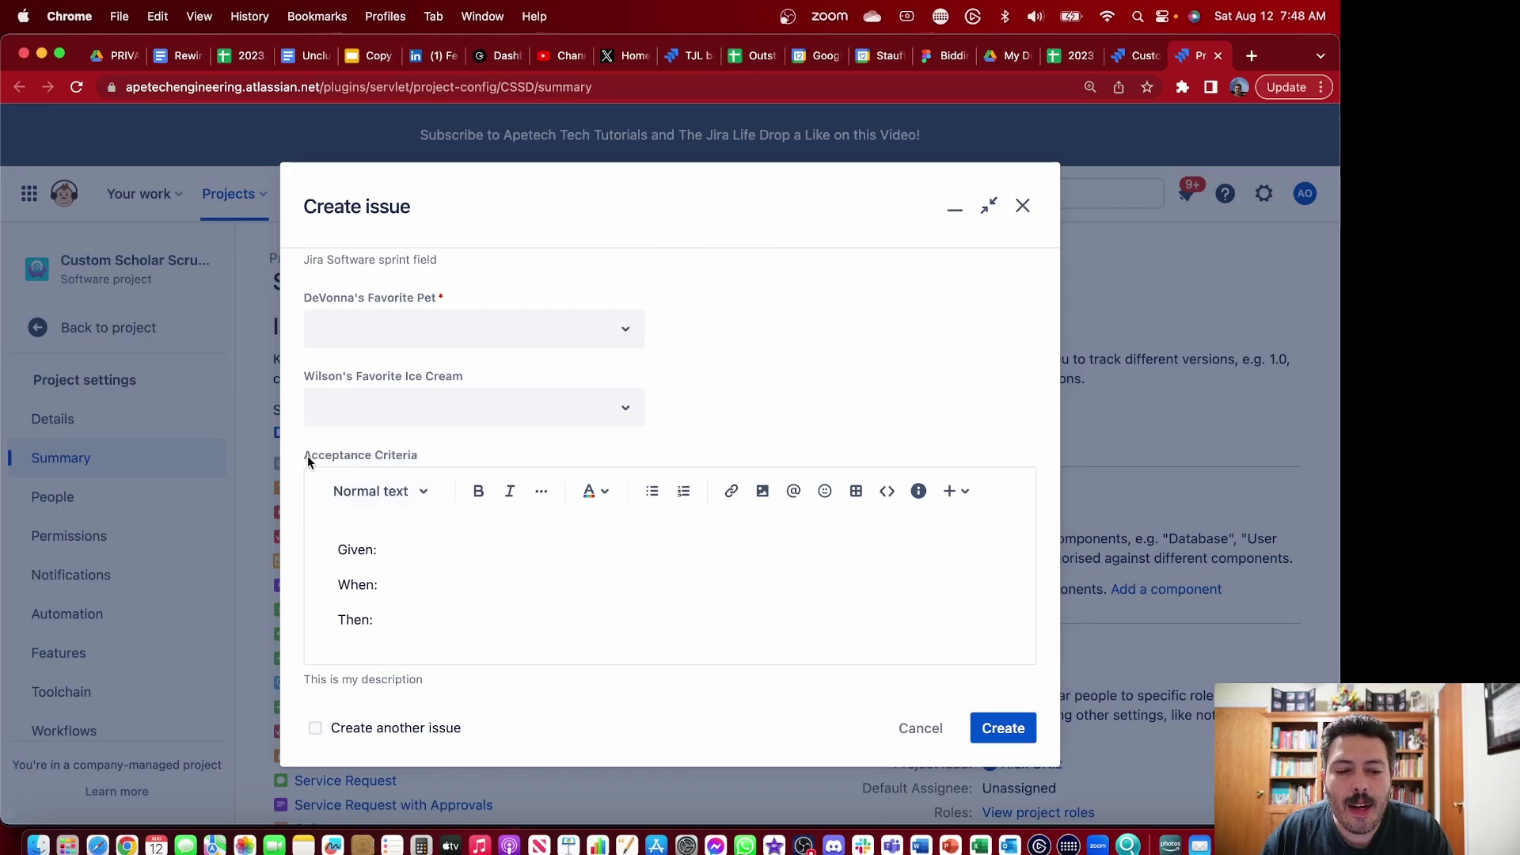
drag(310, 455, 426, 456)
drag(303, 678, 448, 682)
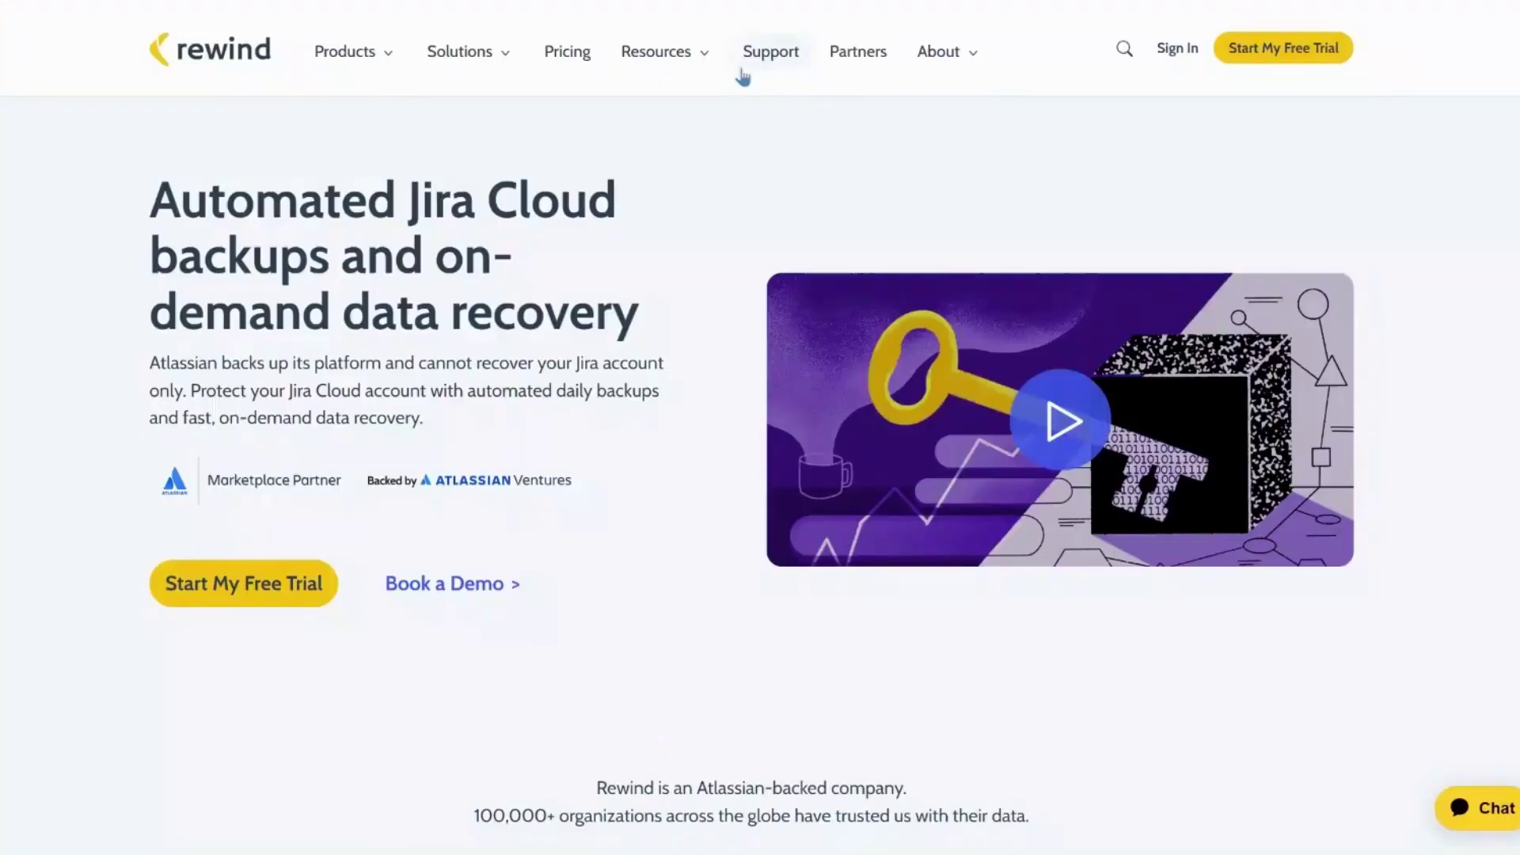
scroll(742, 74, down, 2)
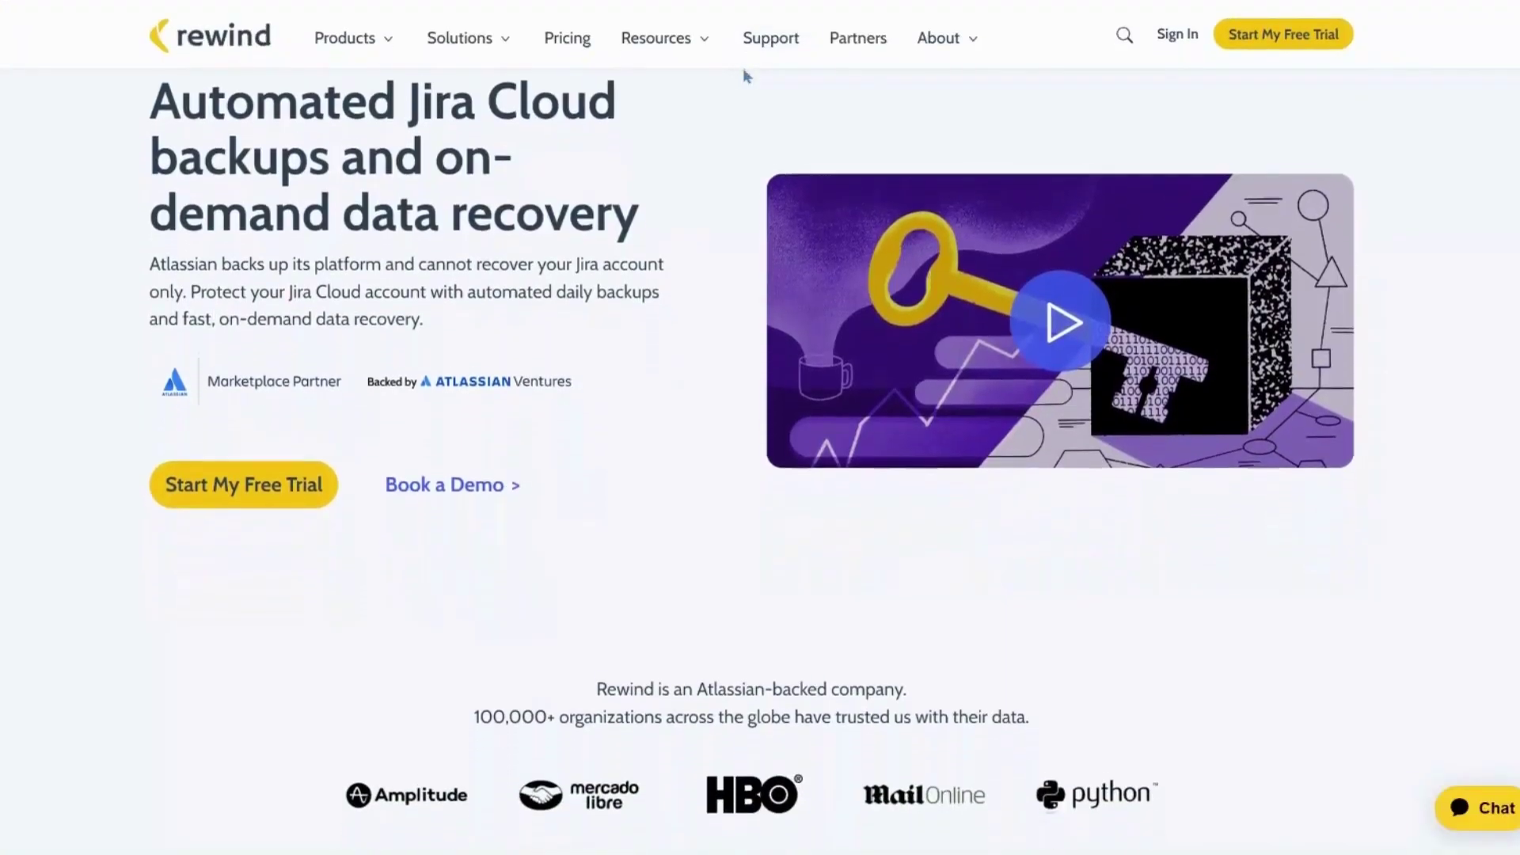
scroll(745, 76, down, 4)
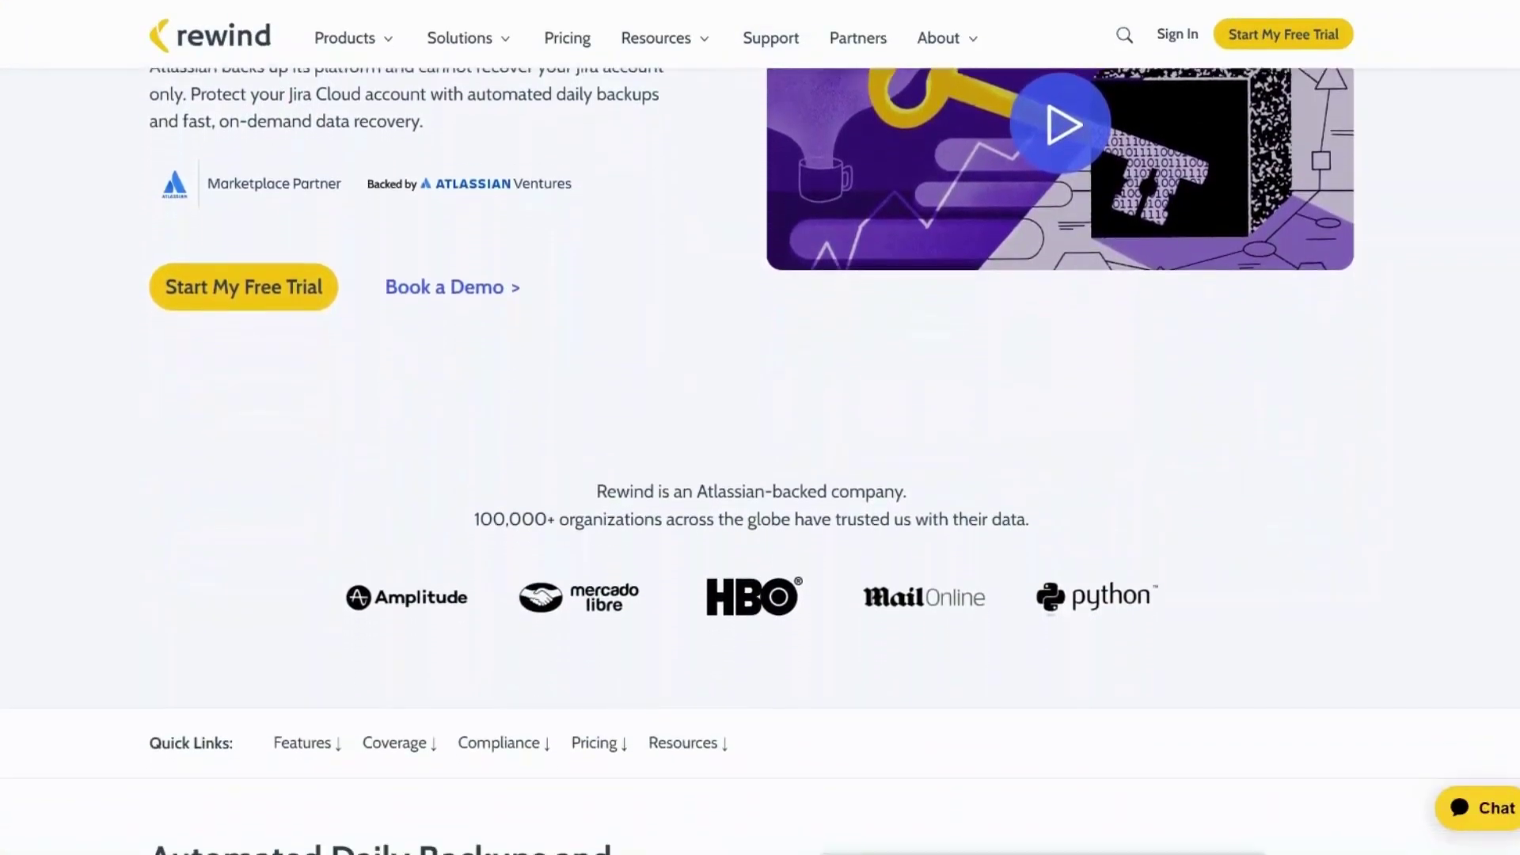
scroll(760, 435, down, 4)
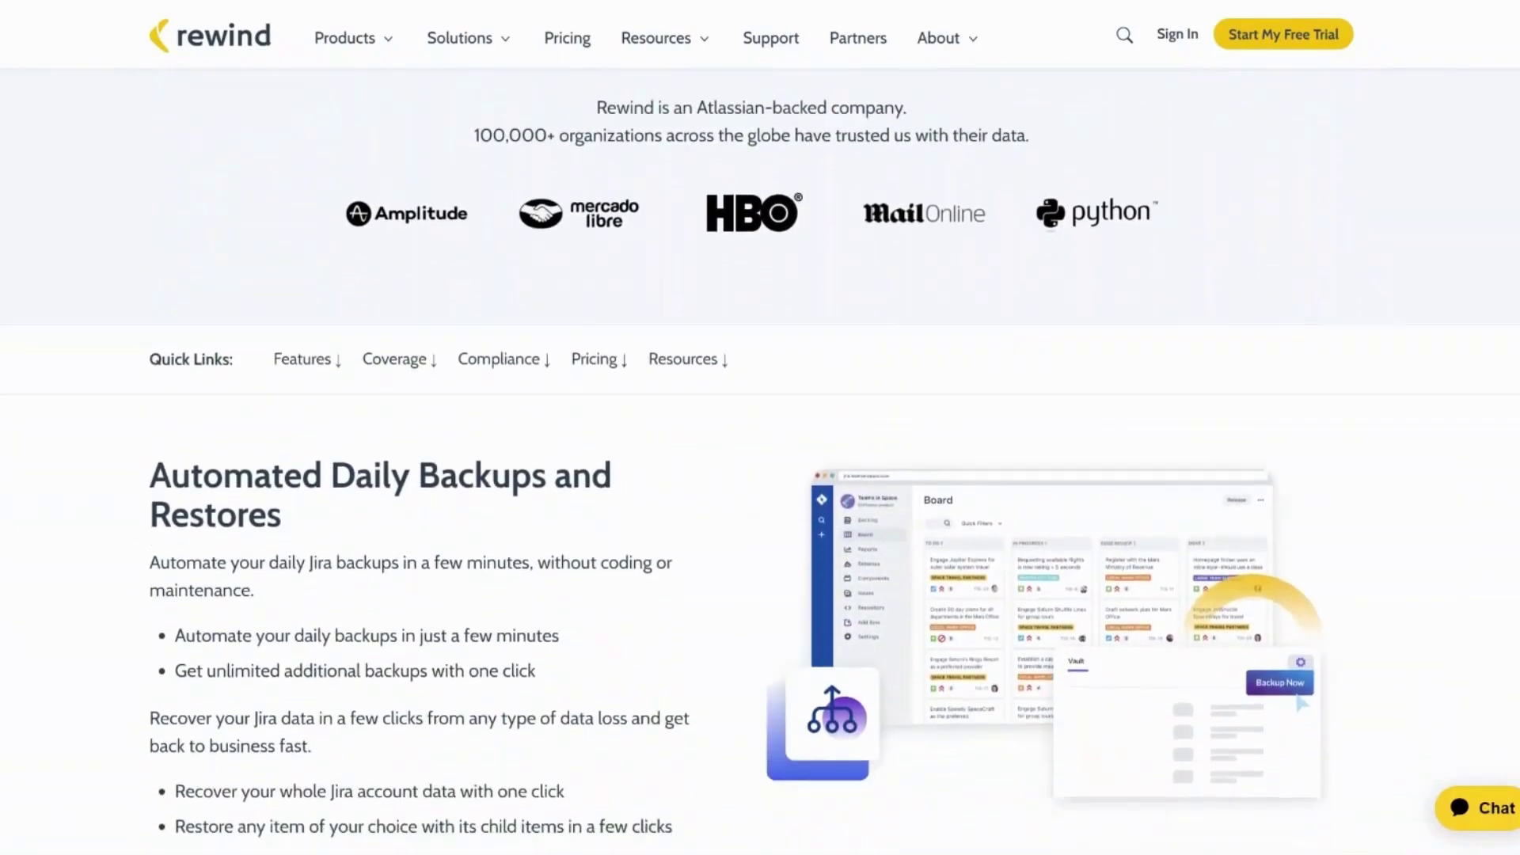
scroll(760, 435, down, 3)
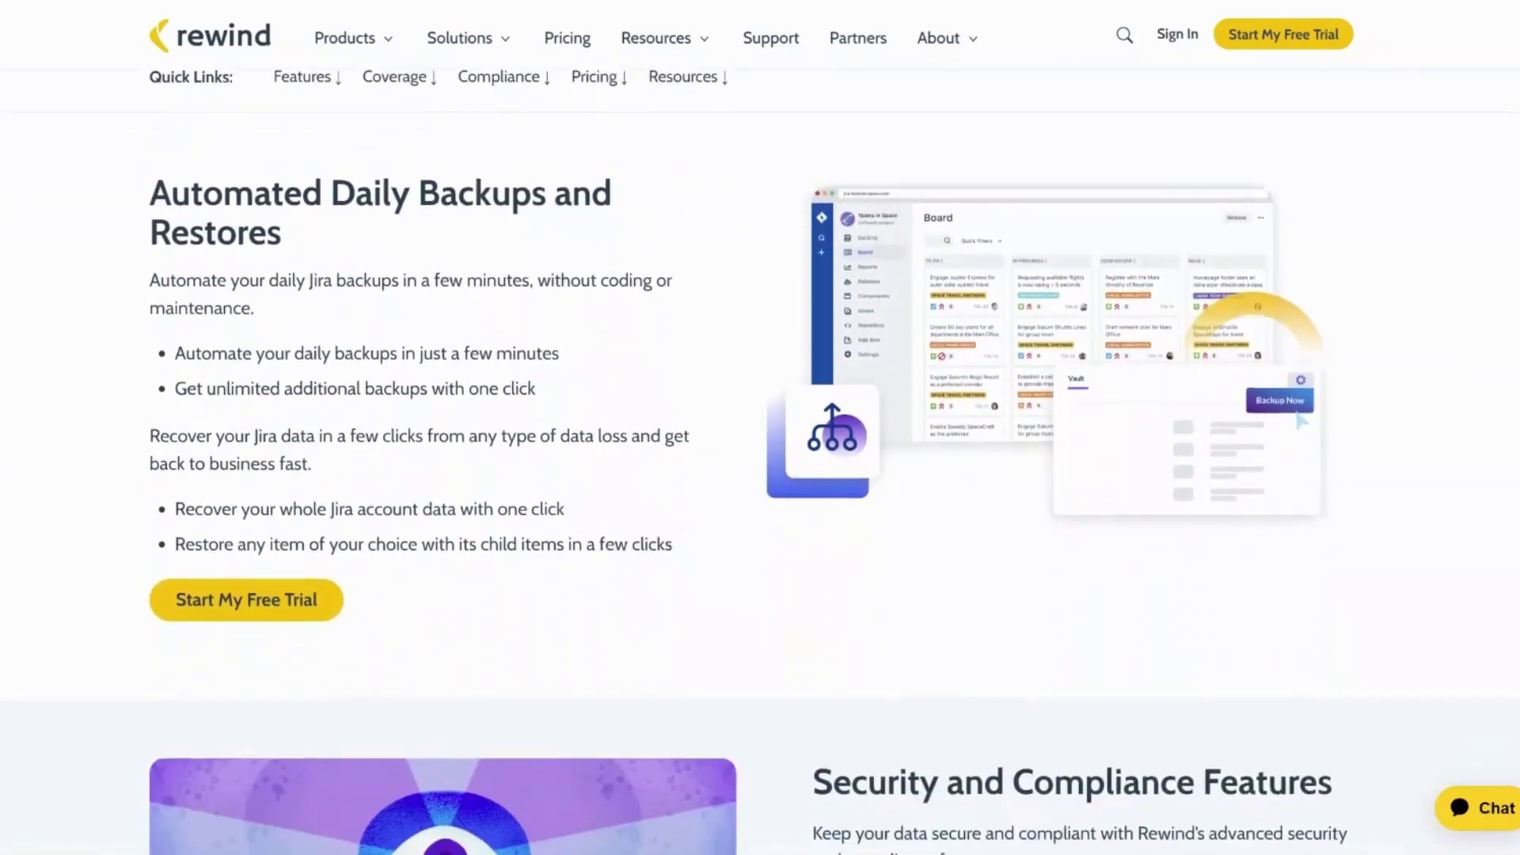
scroll(760, 435, down, 3)
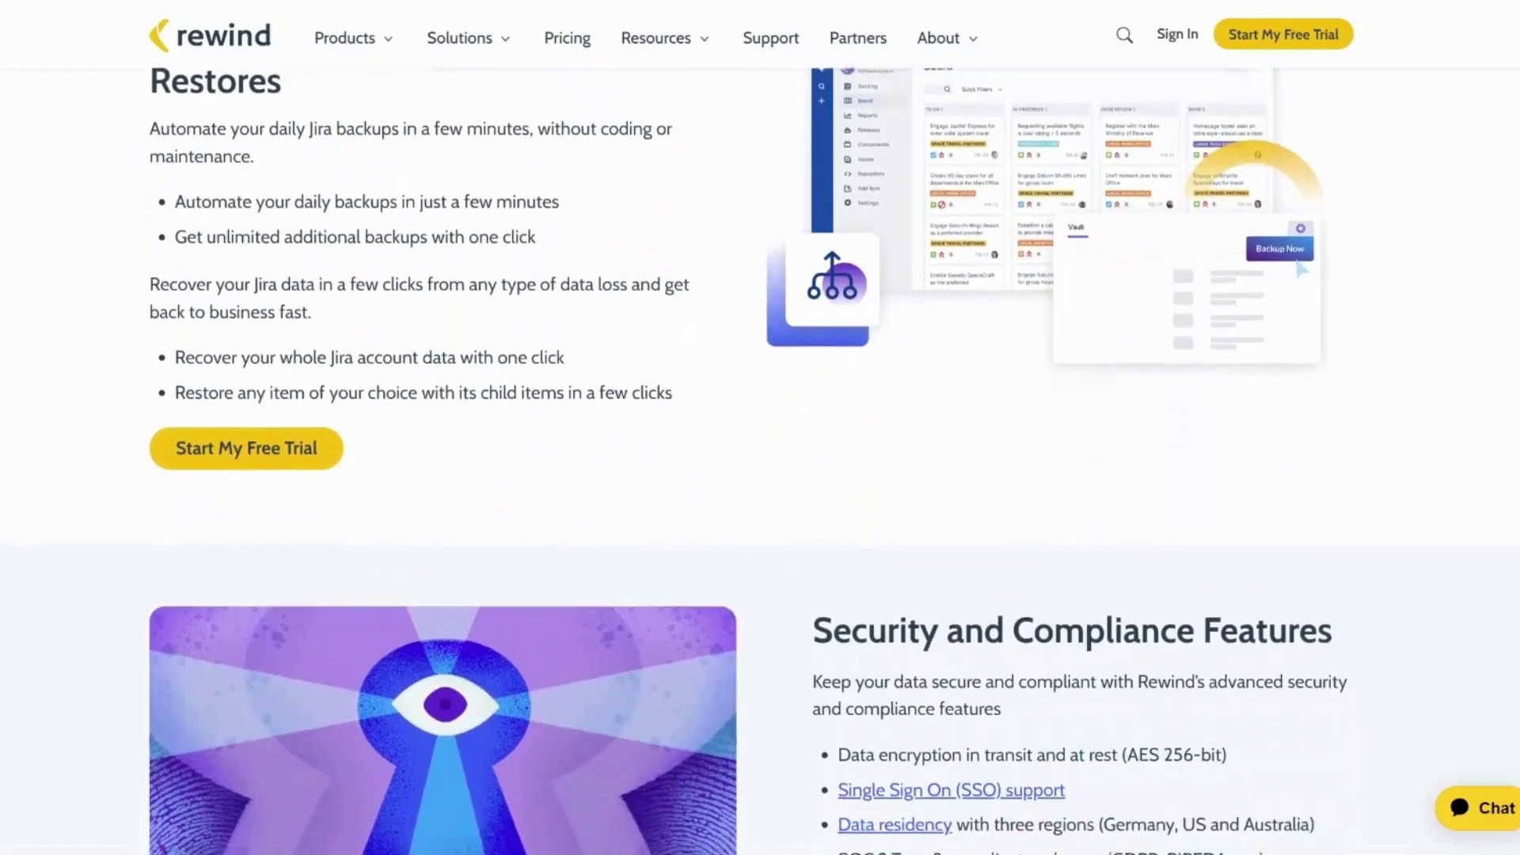
scroll(760, 436, down, 2)
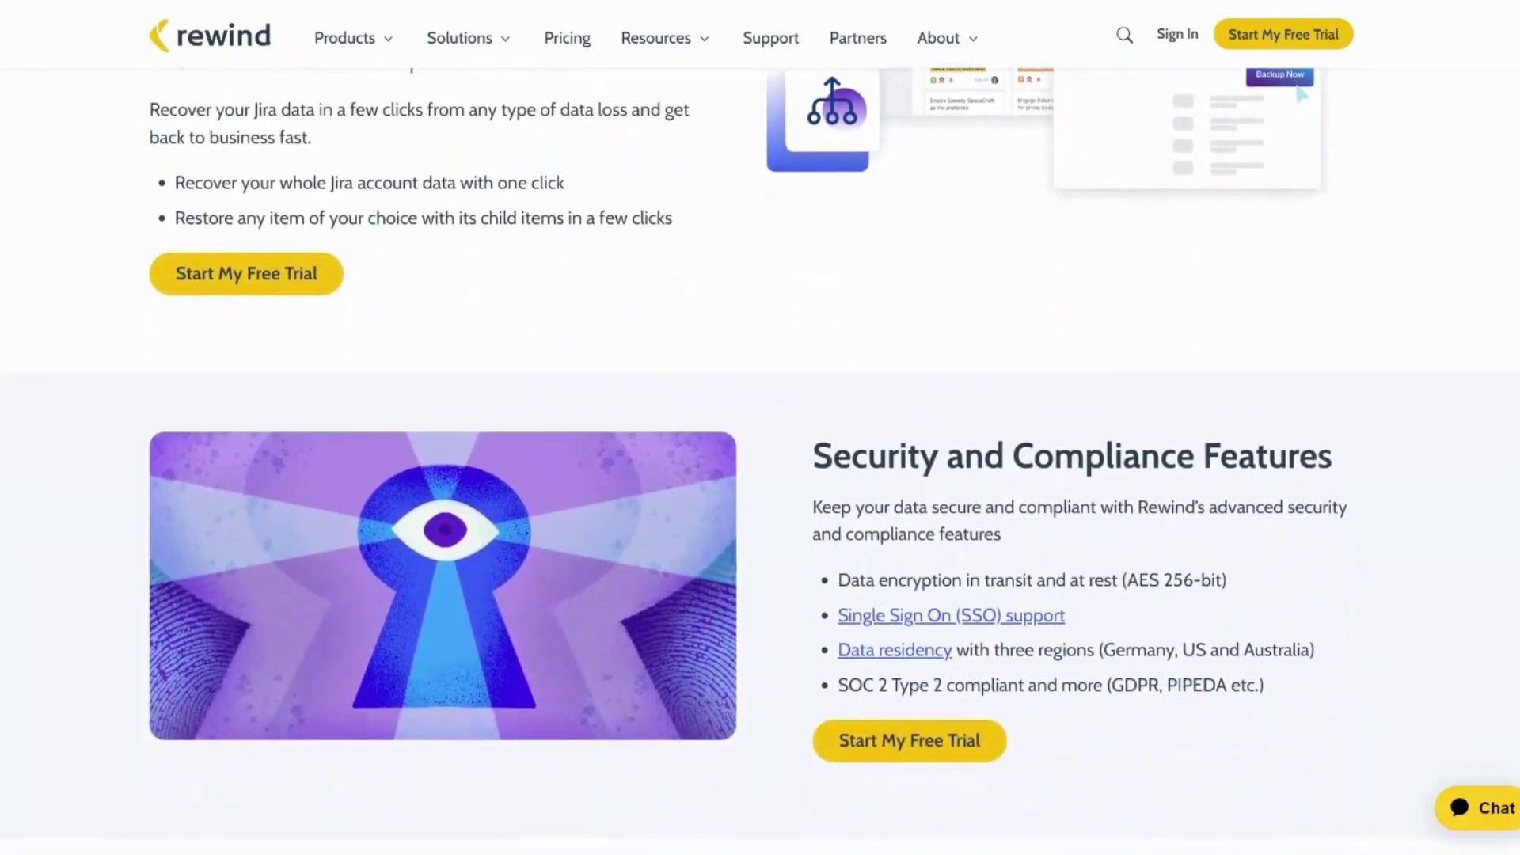
scroll(760, 436, down, 4)
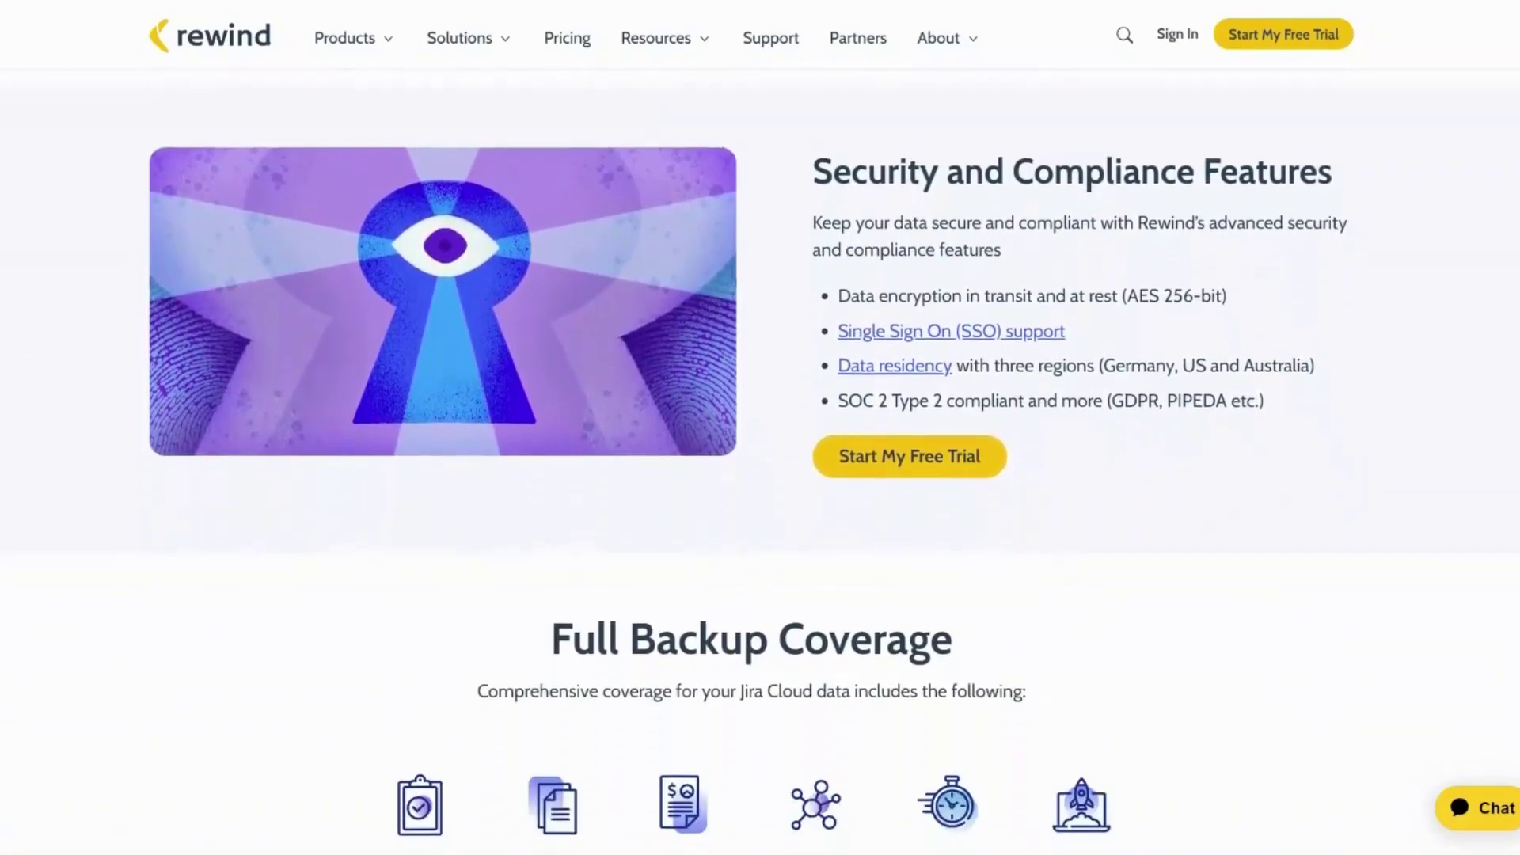
scroll(760, 435, down, 4)
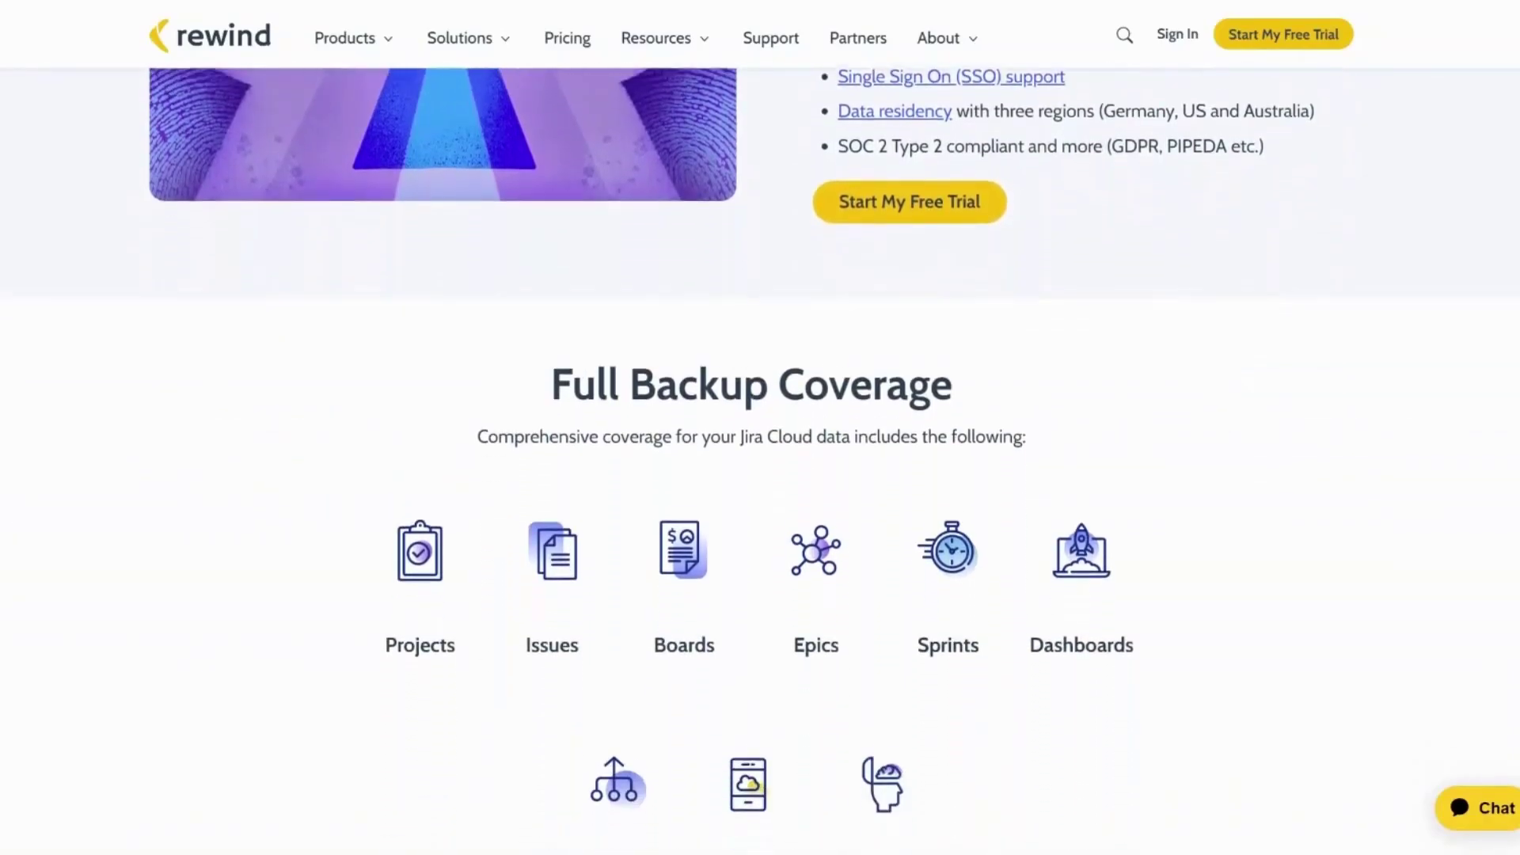
scroll(760, 451, down, 3)
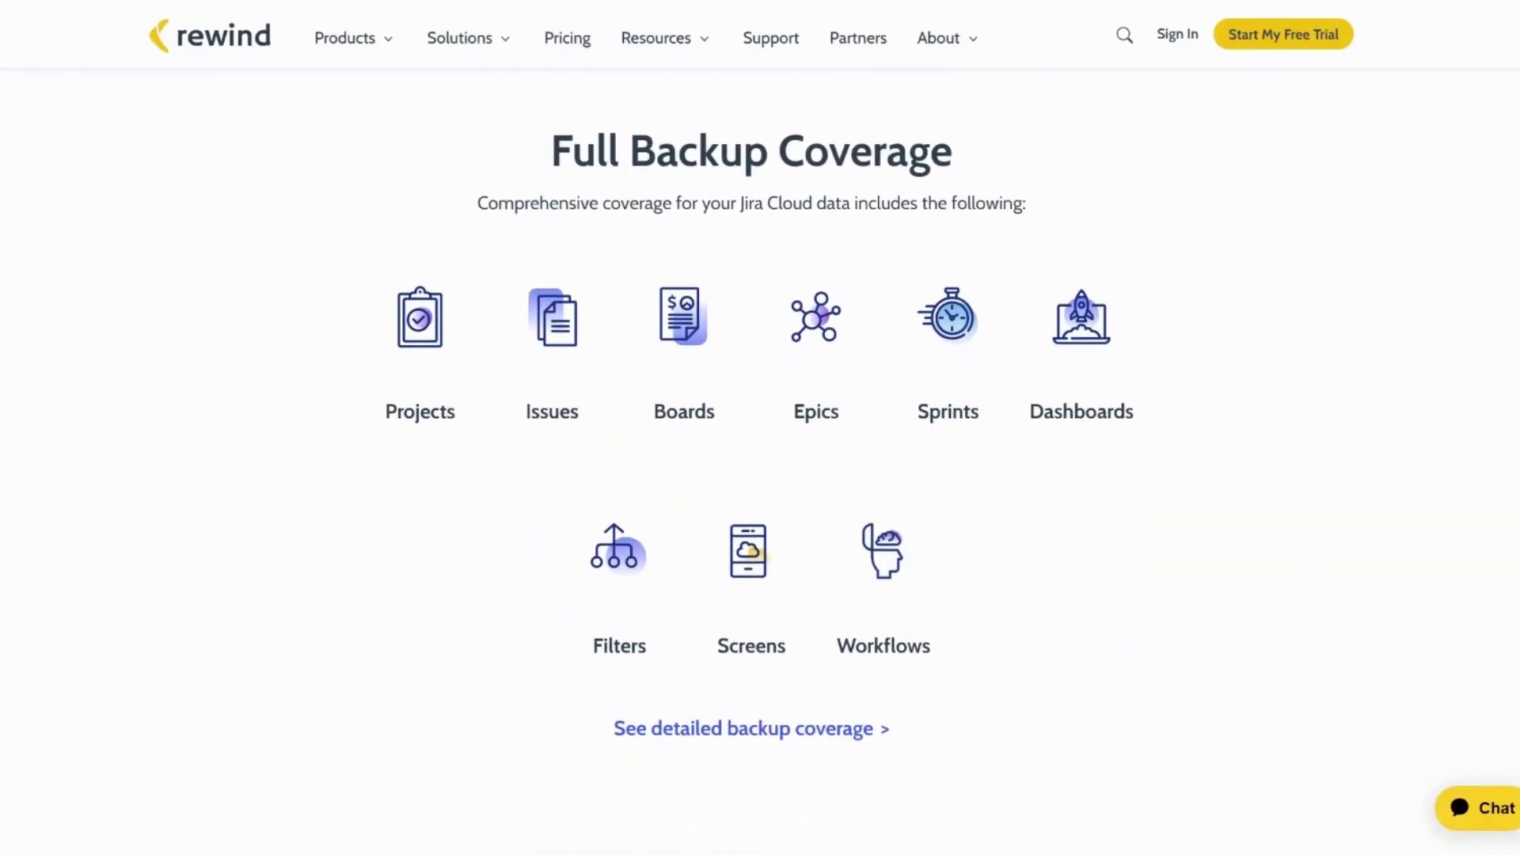
scroll(760, 459, down, 4)
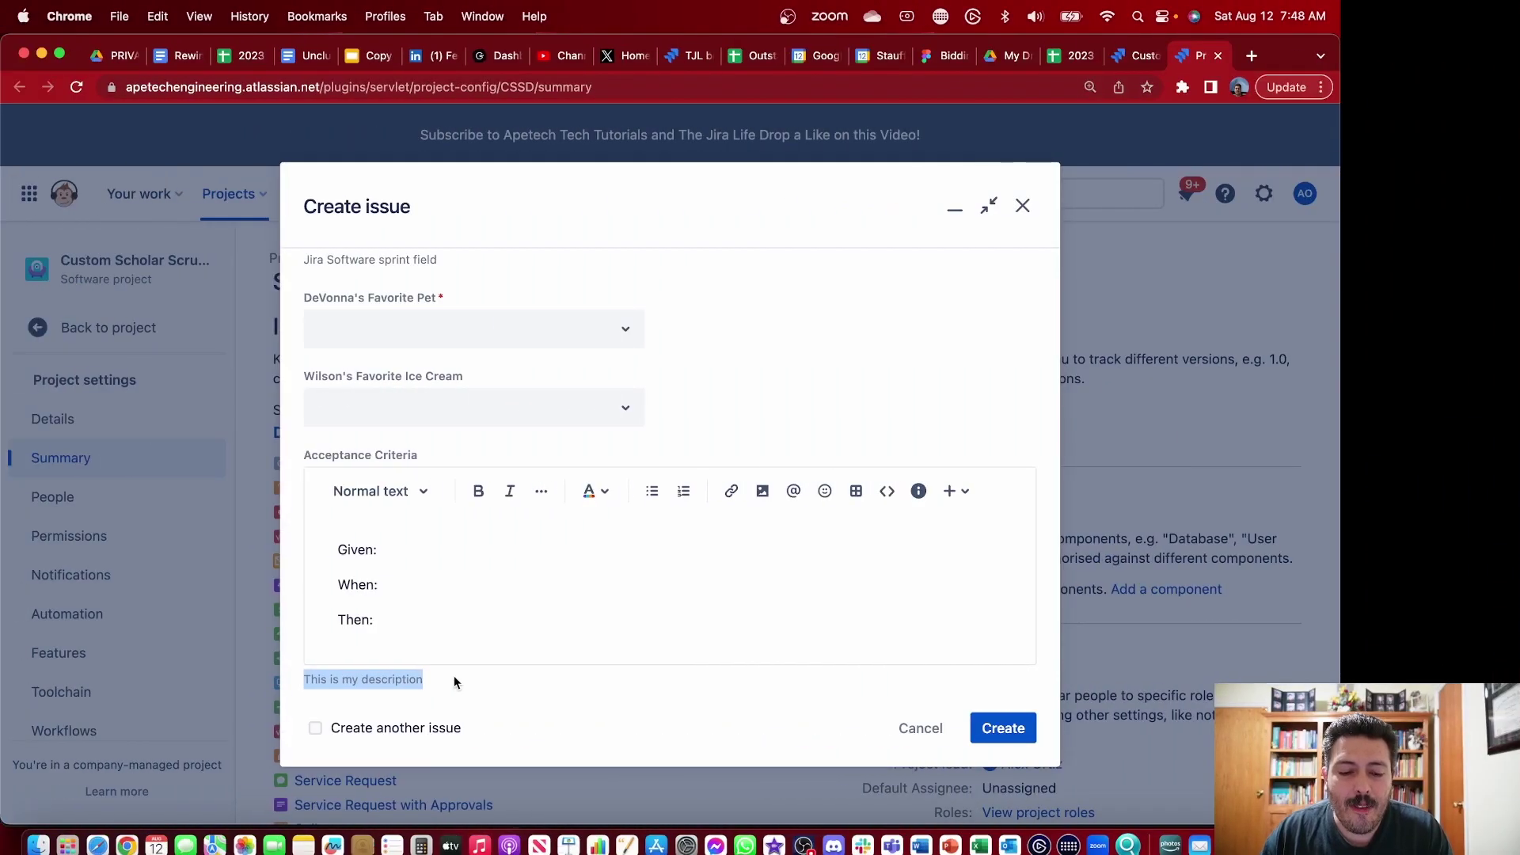
Step: Select 'This is my description' under Acceptance Criteria, cancel the issue, and return to Custom fields
drag(280, 685, 163, 682)
drag(304, 682, 459, 689)
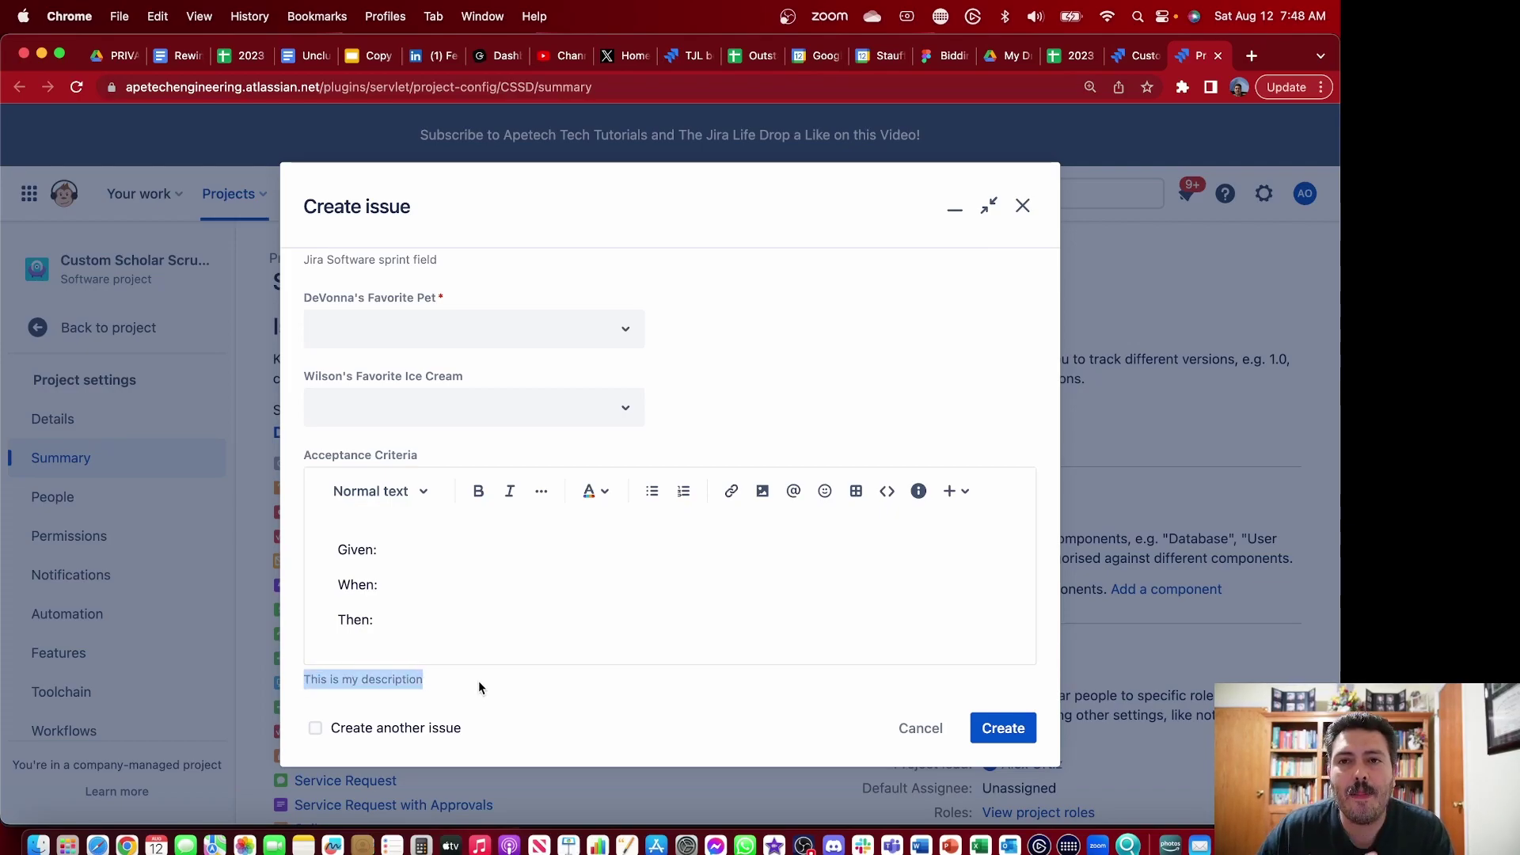
scroll(478, 681, up, 20)
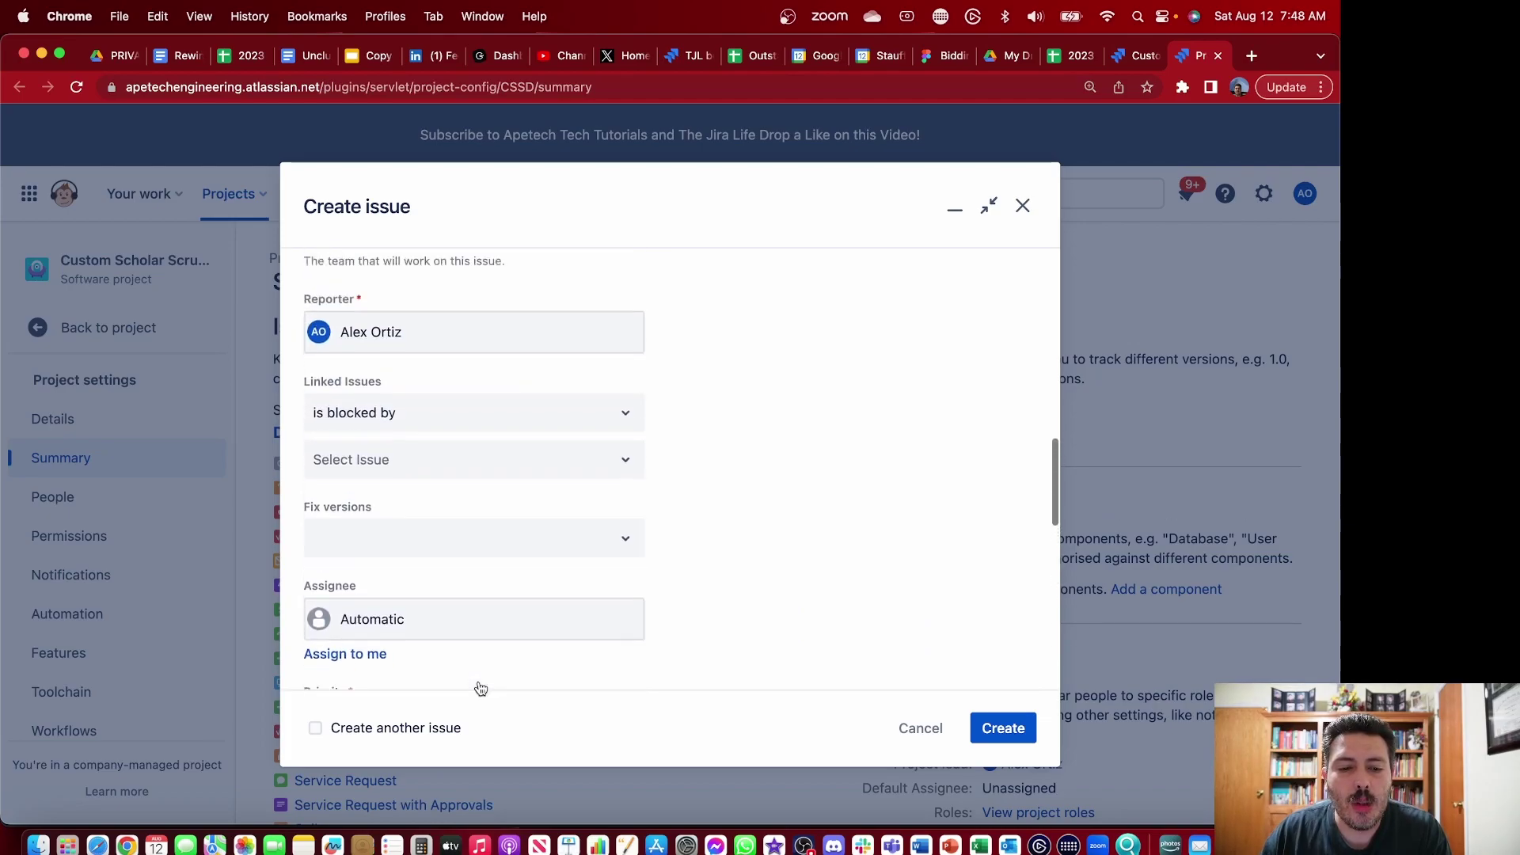
click(935, 733)
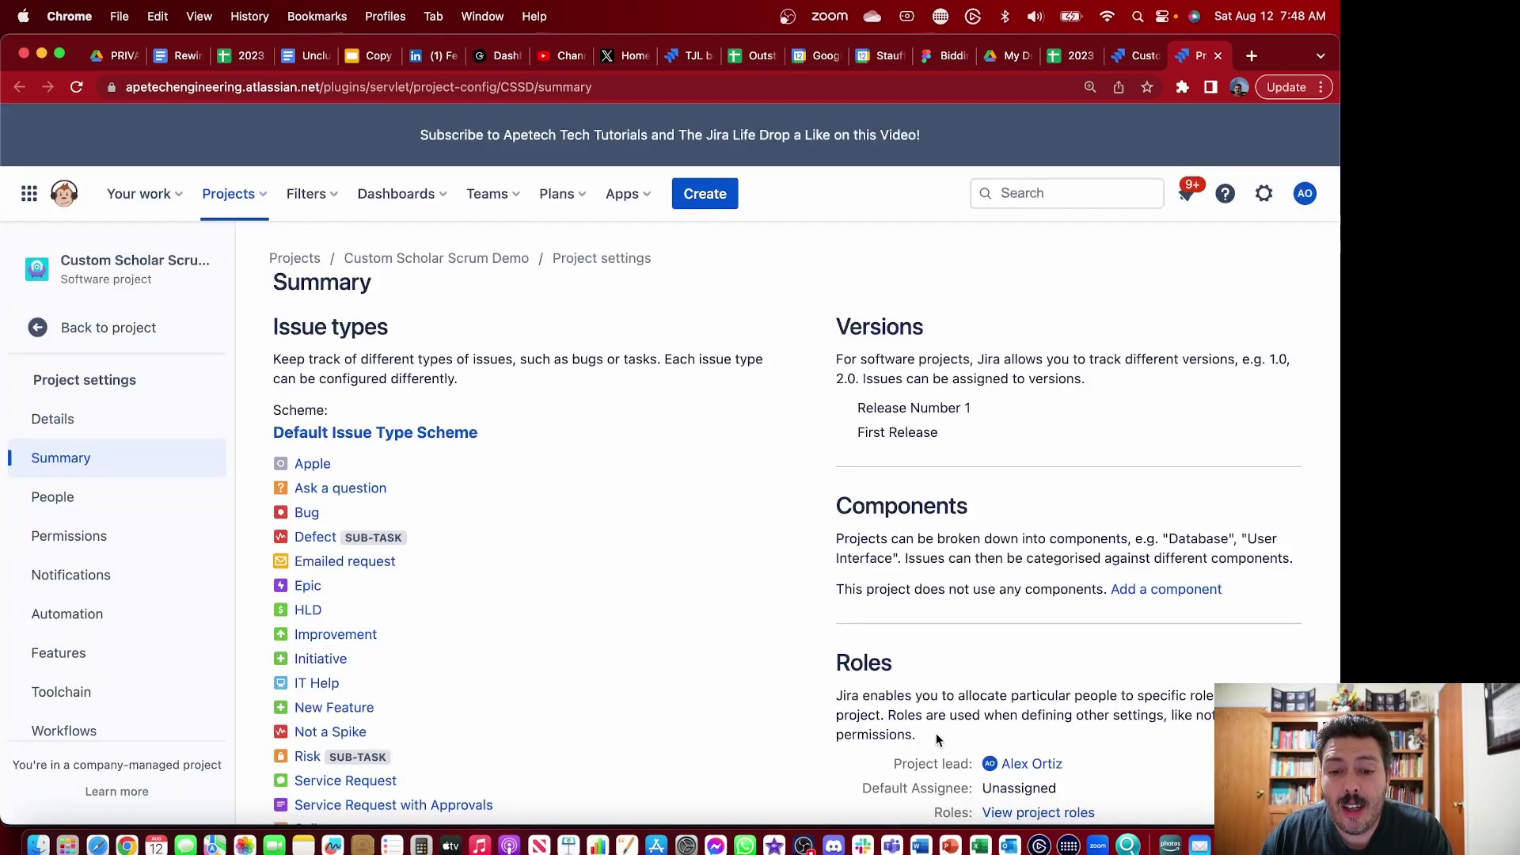
click(1147, 54)
Step: Close the Acceptance Criteria field information and filter the custom fields list by 'Des'
click(920, 198)
scroll(71, 554, down, 5)
click(432, 357)
text(Des)
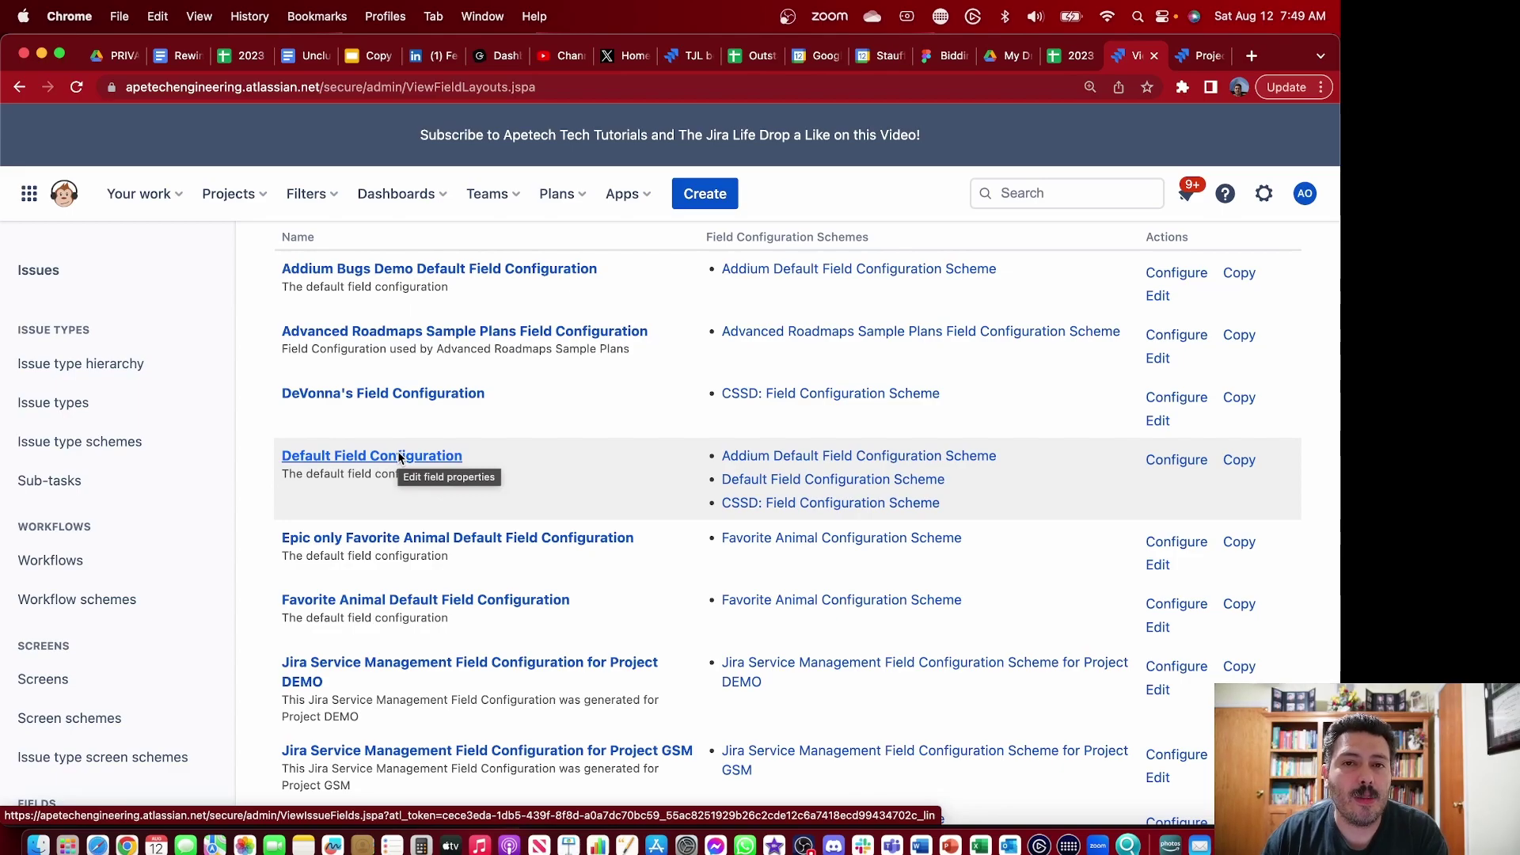
Step: In Default Field Configuration, set the Description field's help text to 'This is my description 1'
click(400, 458)
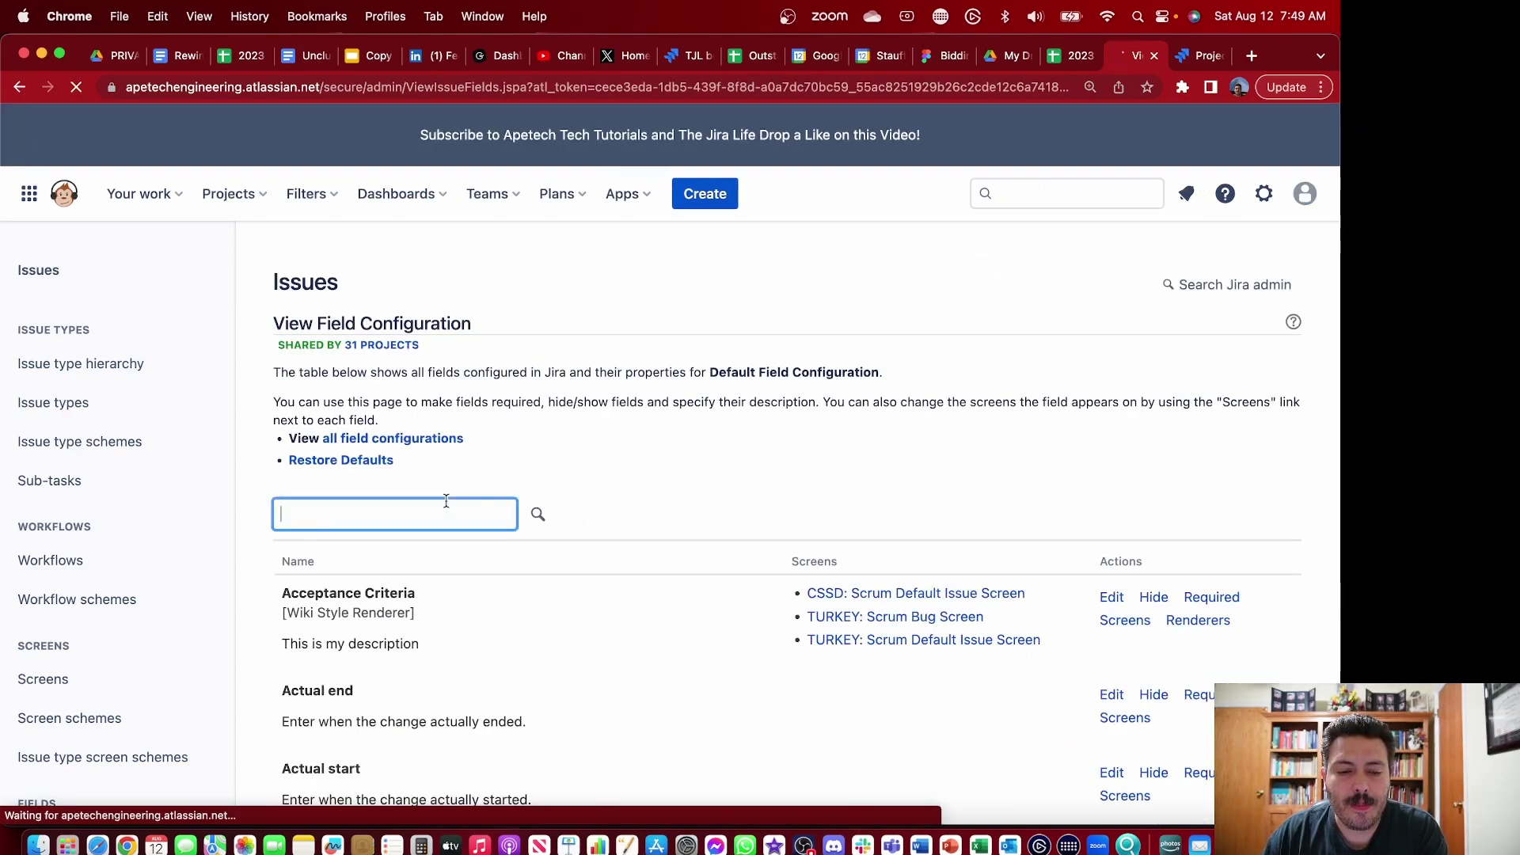
scroll(446, 500, down, 1)
text(des)
key(Return)
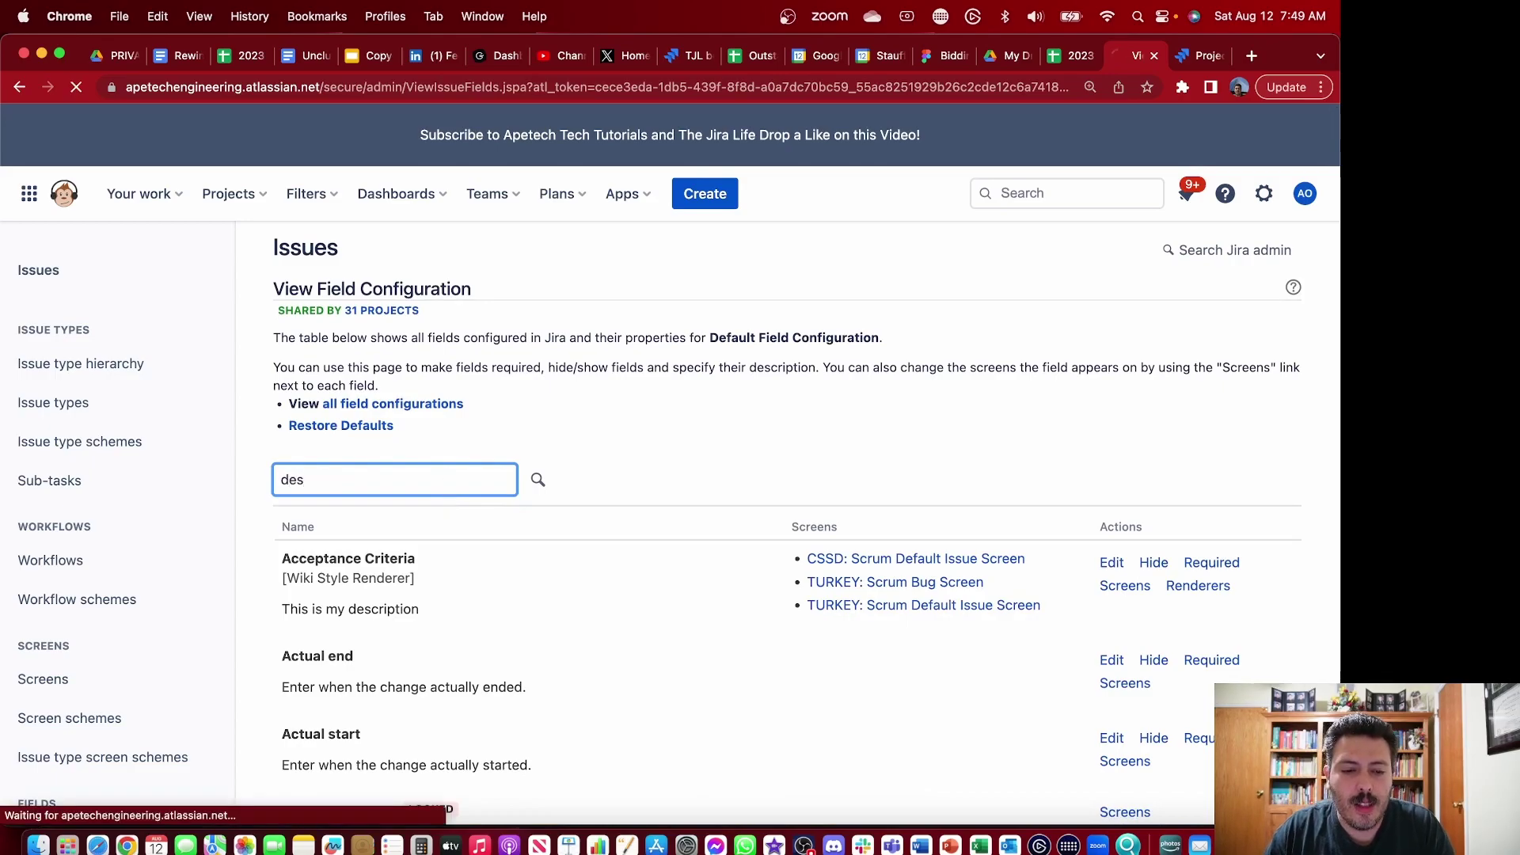
scroll(784, 514, down, 4)
scroll(784, 515, down, 1)
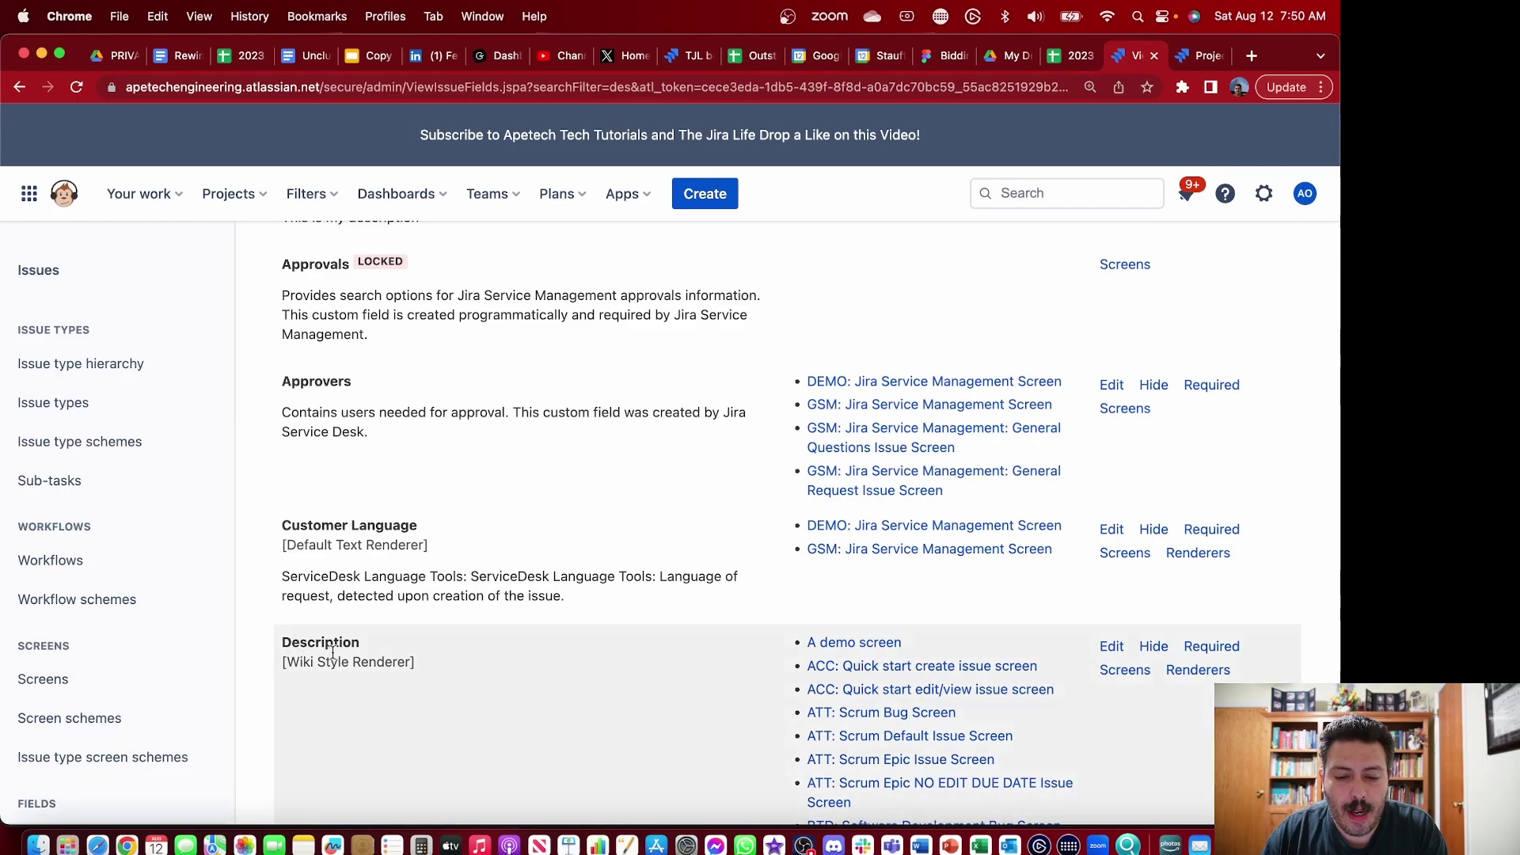
click(1110, 647)
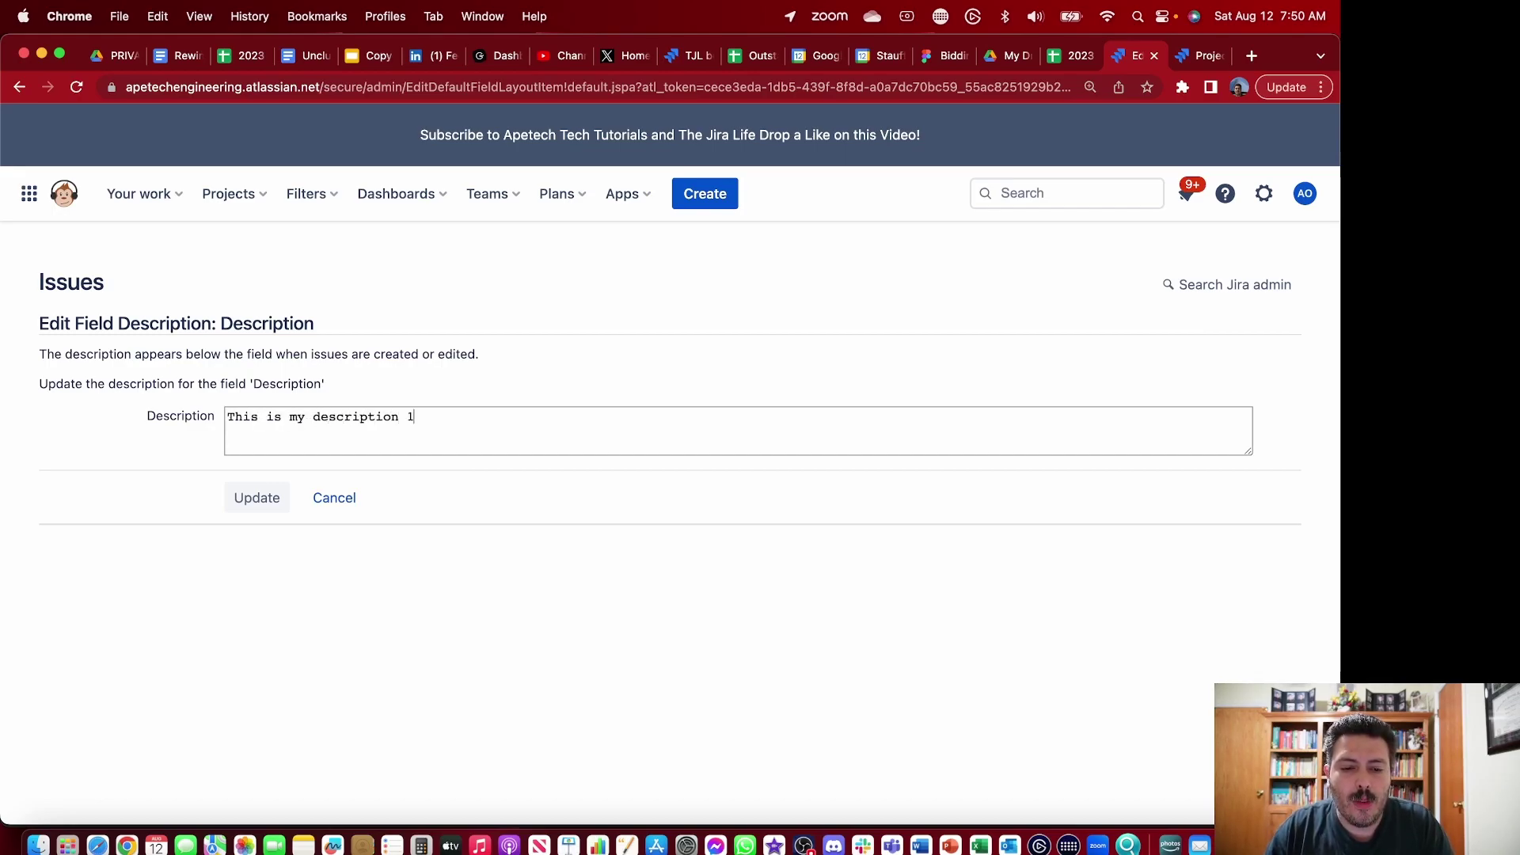
click(251, 500)
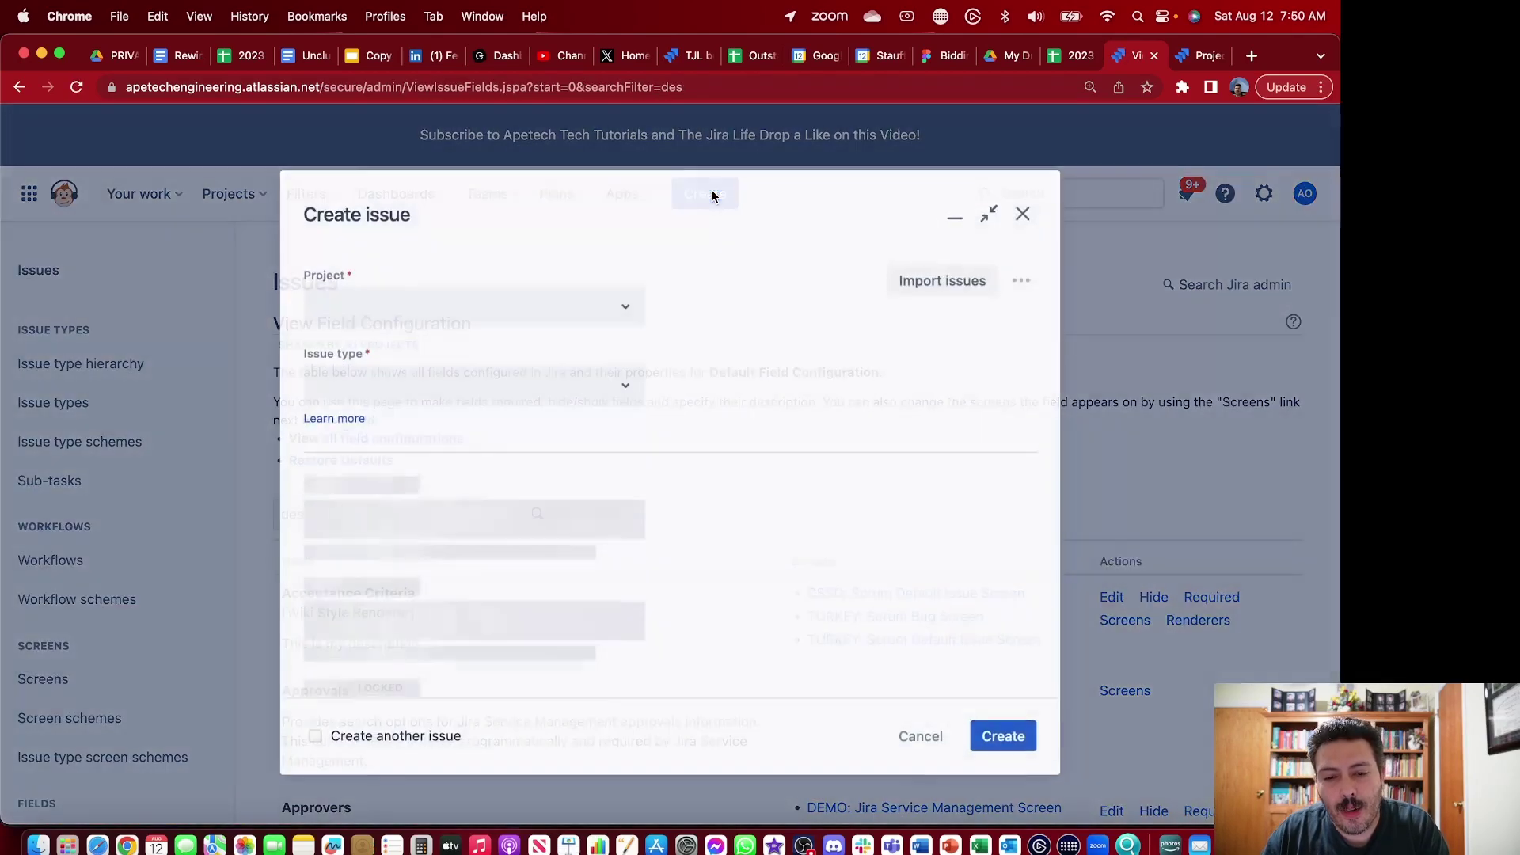
Step: Check that 'This is my description 1' appears under Description in a new issue form
click(705, 193)
scroll(752, 448, down, 2)
scroll(753, 448, down, 5)
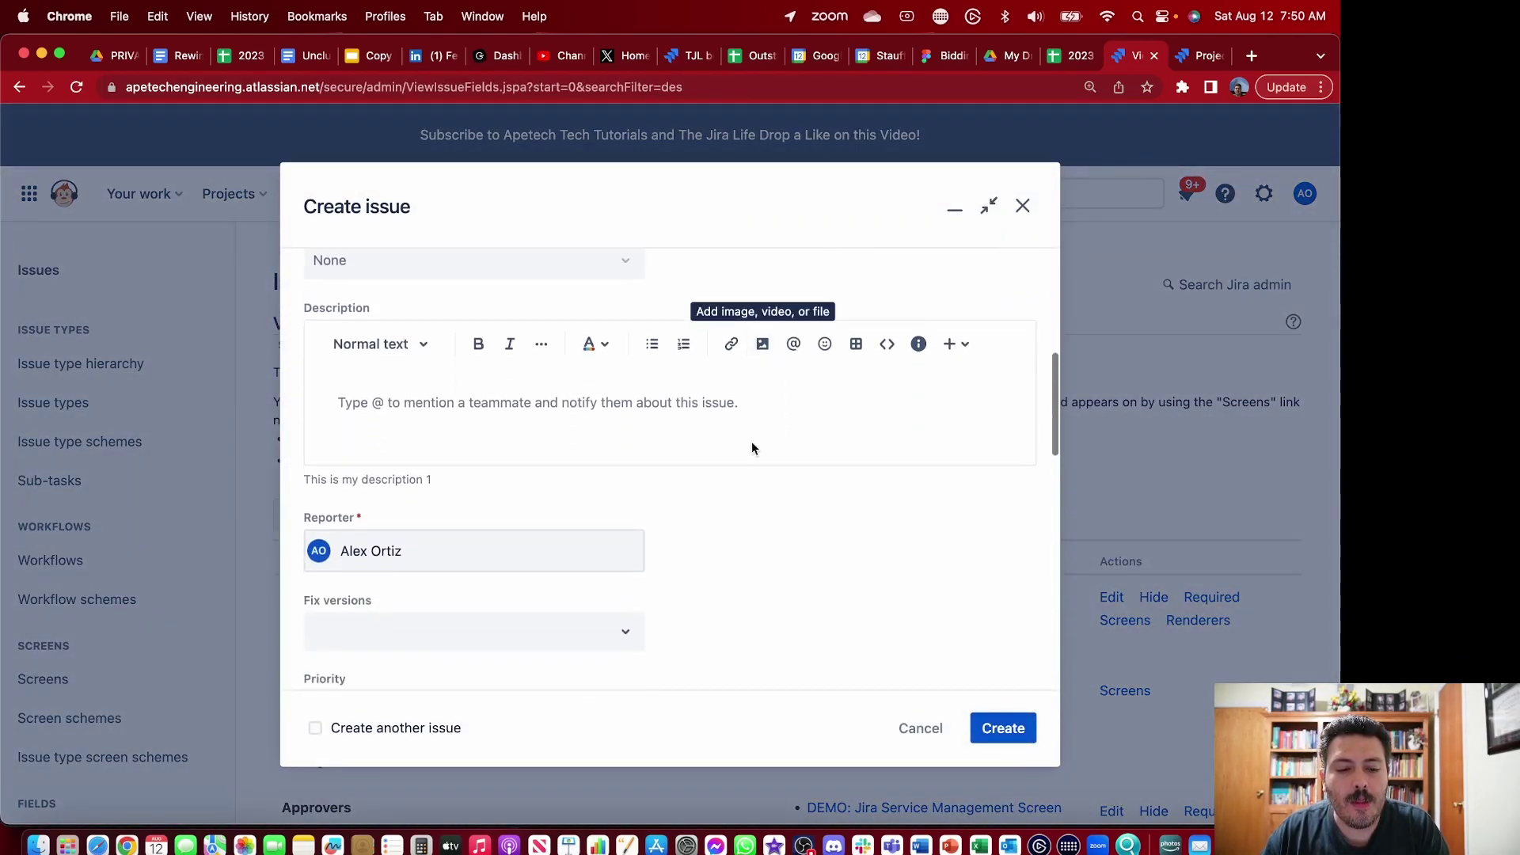
drag(444, 486, 325, 480)
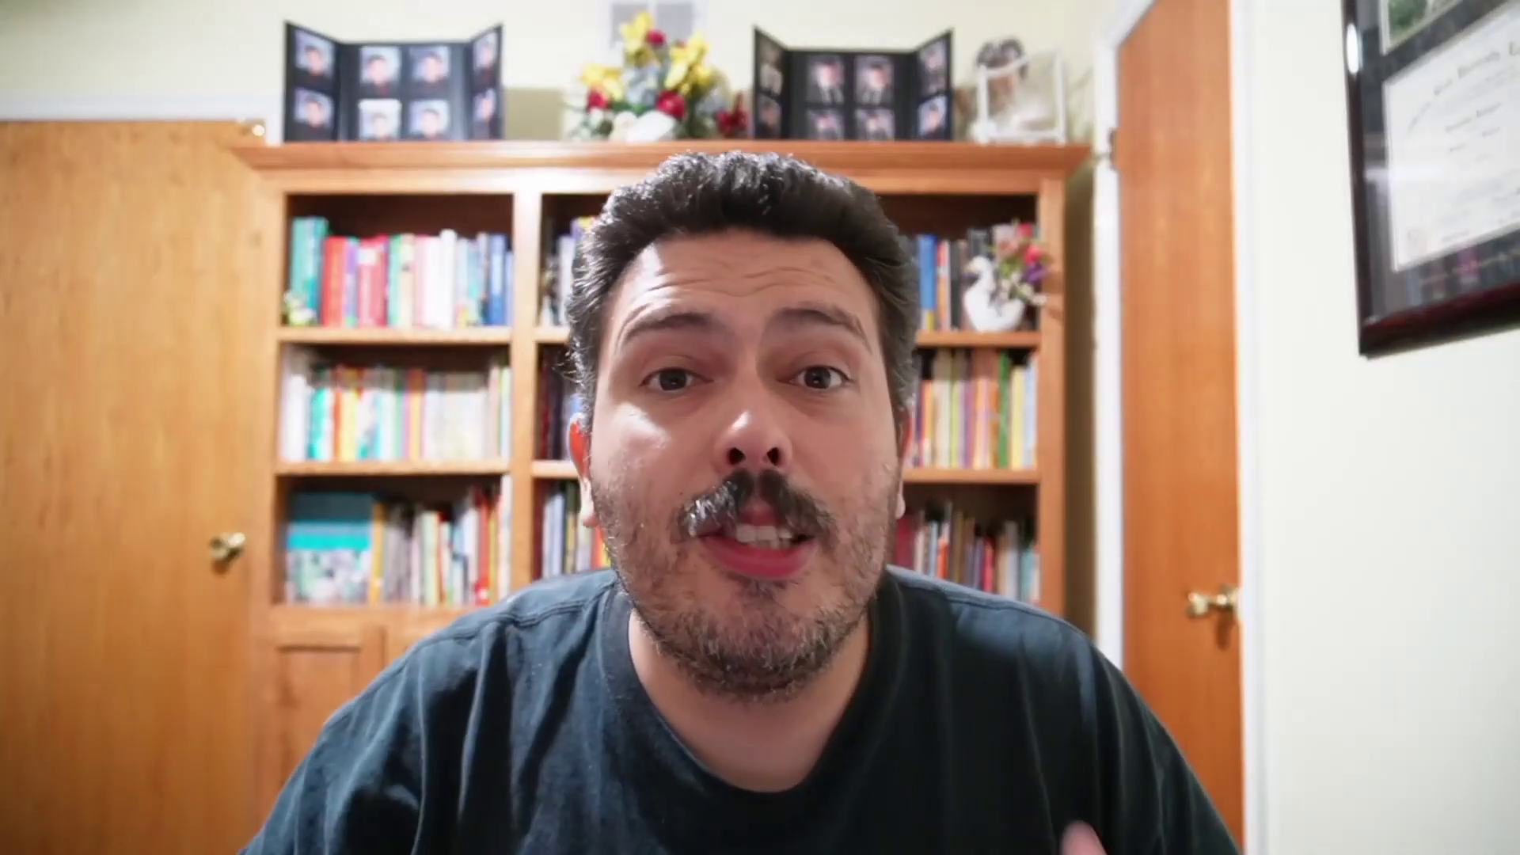